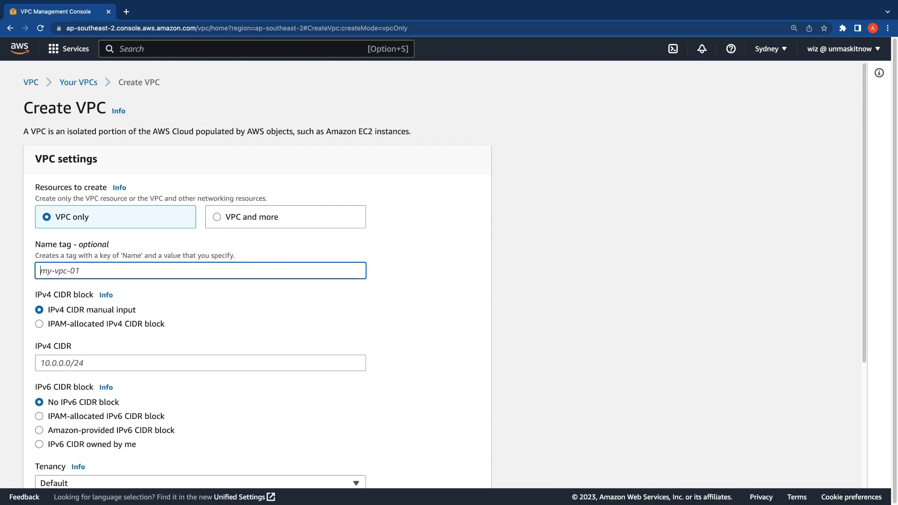
Step: Configure the new VPC as VPC and more, with NAT gateways set to 1 per AZ and VPC endpoints set to None
{"action": "left_click", "coordinate": [252, 217]}
{"action": "scroll", "coordinate": [444, 271], "scroll_direction": "down", "scroll_amount": 1}
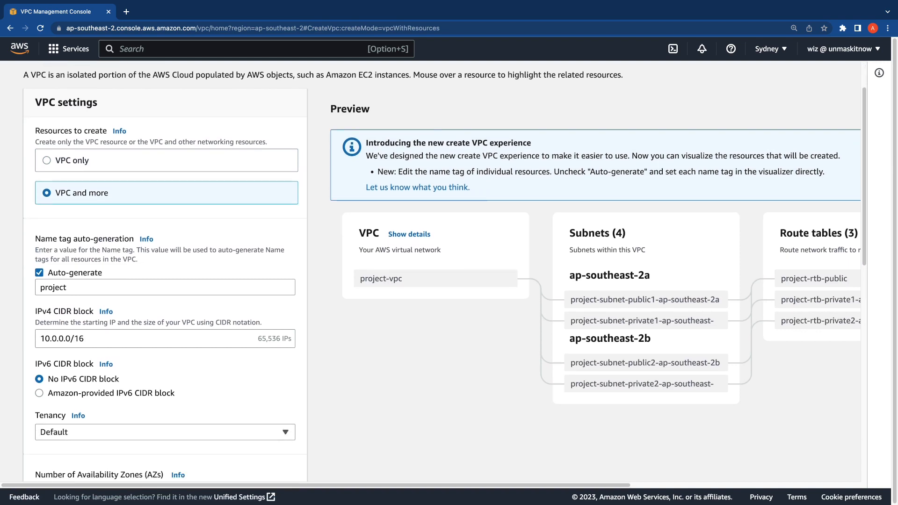
{"action": "scroll", "coordinate": [444, 271], "scroll_direction": "down", "scroll_amount": 1}
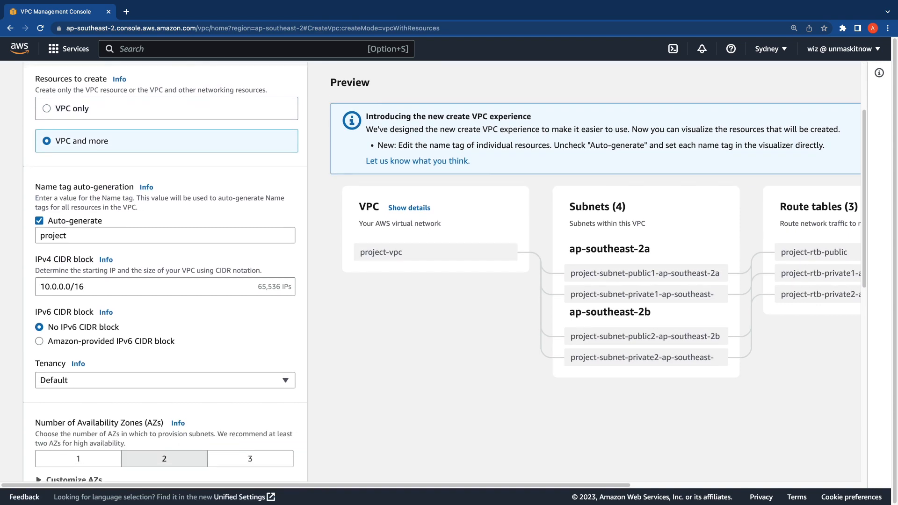
{"action": "scroll", "coordinate": [170, 274], "scroll_direction": "down", "scroll_amount": 3}
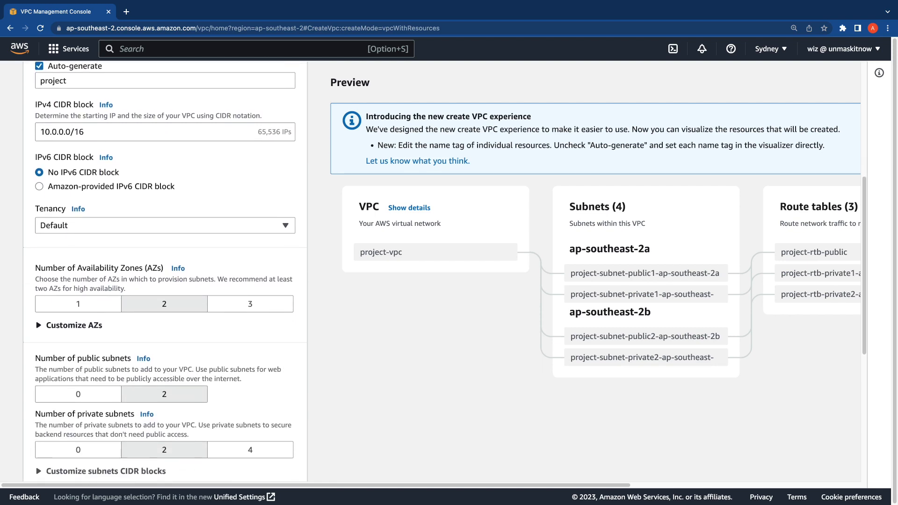
{"action": "scroll", "coordinate": [170, 273], "scroll_direction": "down", "scroll_amount": 1}
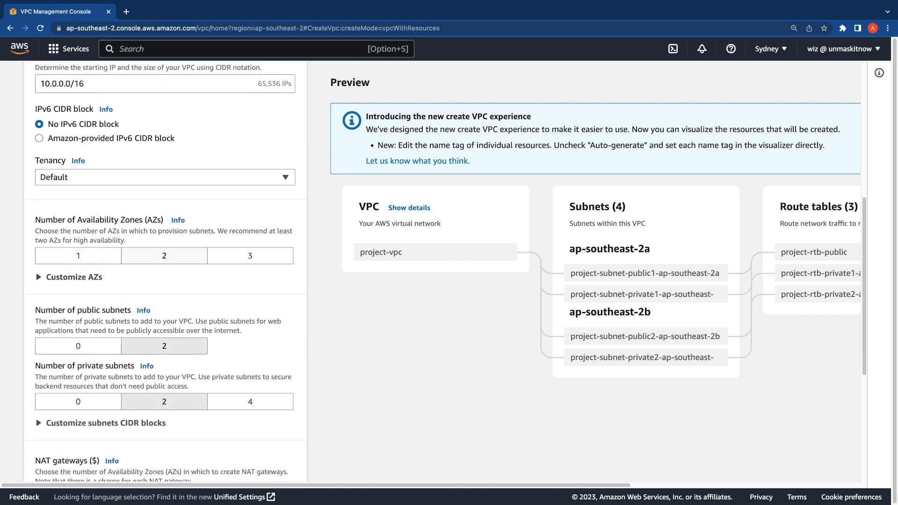
{"action": "scroll", "coordinate": [171, 274], "scroll_direction": "down", "scroll_amount": 1}
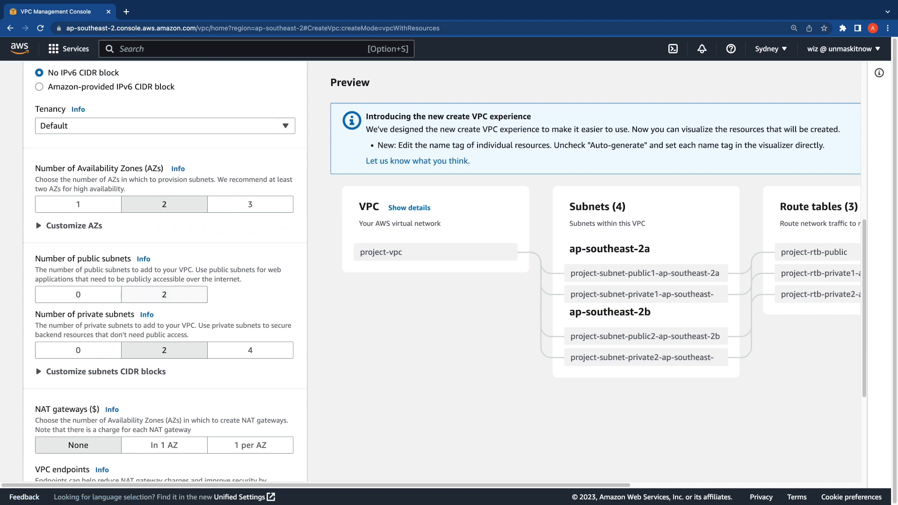
{"action": "scroll", "coordinate": [164, 350], "scroll_direction": "down", "scroll_amount": 1}
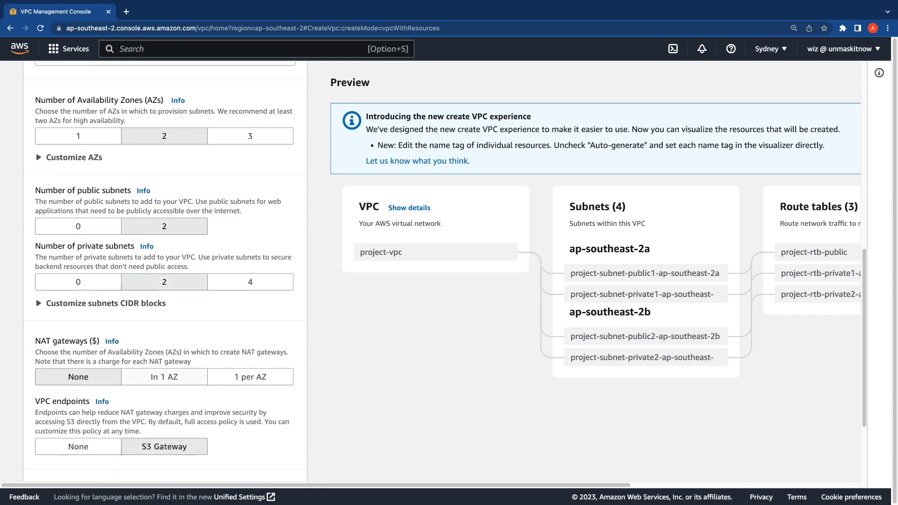
{"action": "left_click", "coordinate": [250, 377]}
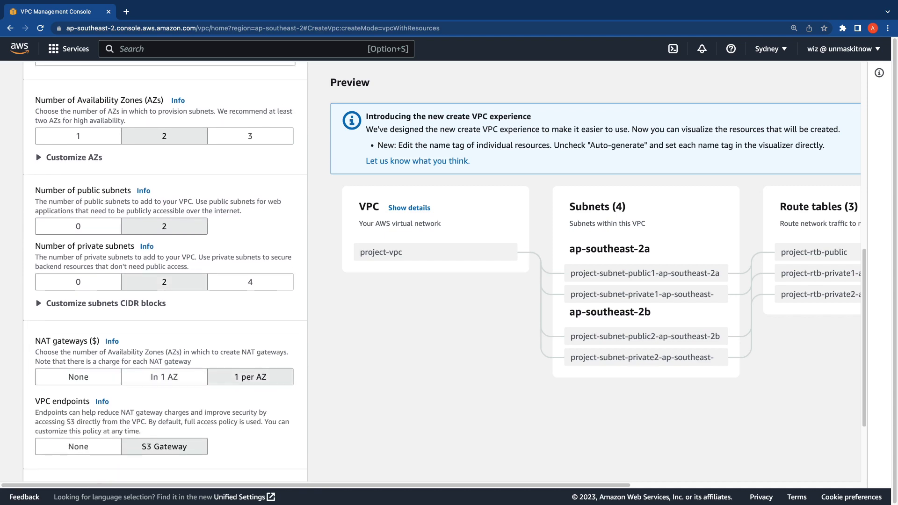
{"action": "scroll", "coordinate": [250, 377], "scroll_direction": "down", "scroll_amount": 1}
{"action": "left_click", "coordinate": [78, 357]}
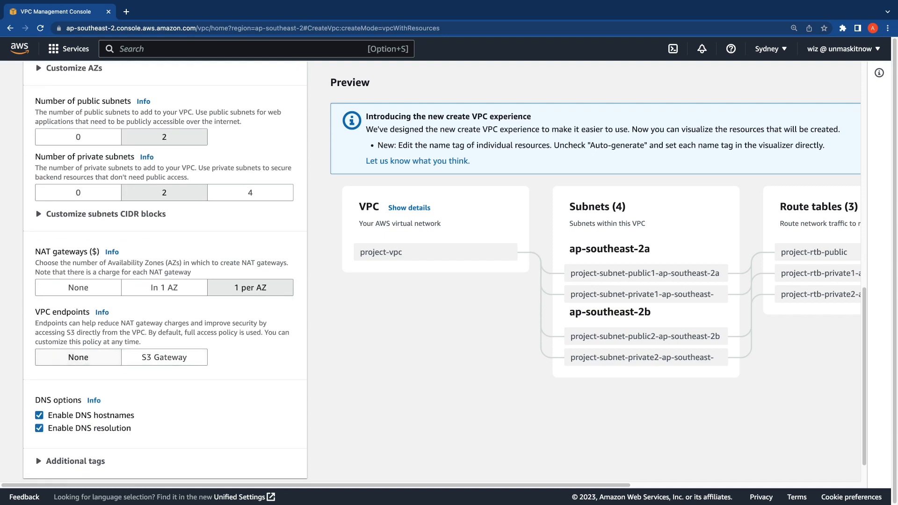
Step: Review the preview of the planned subnets, route tables and network connections, and create the VPC
{"action": "scroll", "coordinate": [164, 271], "scroll_direction": "down", "scroll_amount": 1}
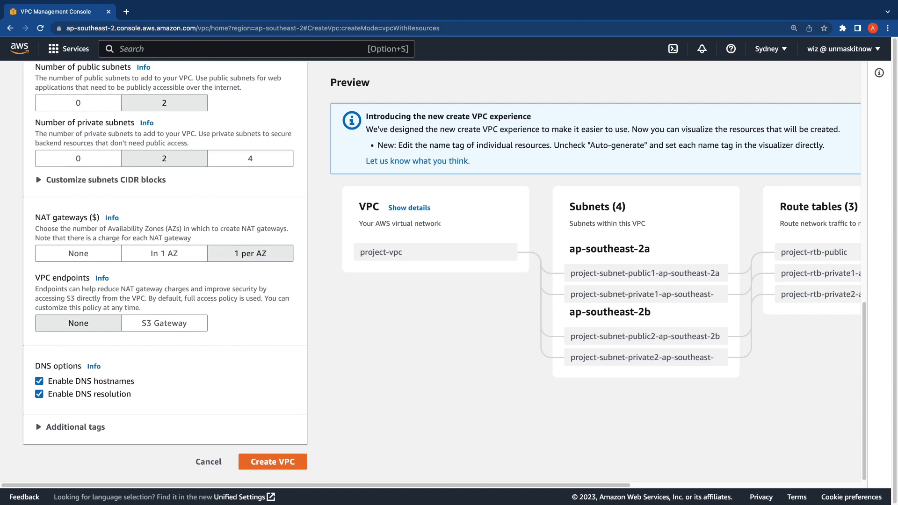
{"action": "scroll", "coordinate": [431, 274], "scroll_direction": "right", "scroll_amount": 7}
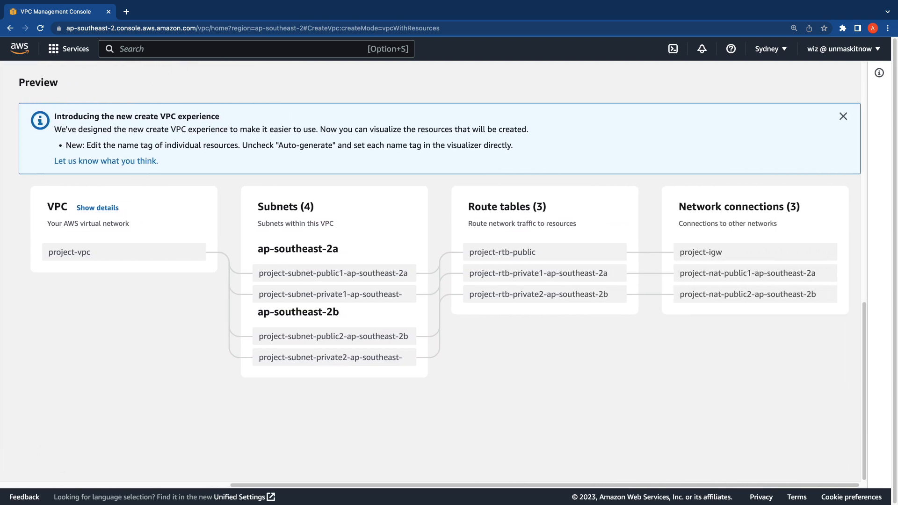
{"action": "scroll", "coordinate": [431, 274], "scroll_direction": "left", "scroll_amount": 1}
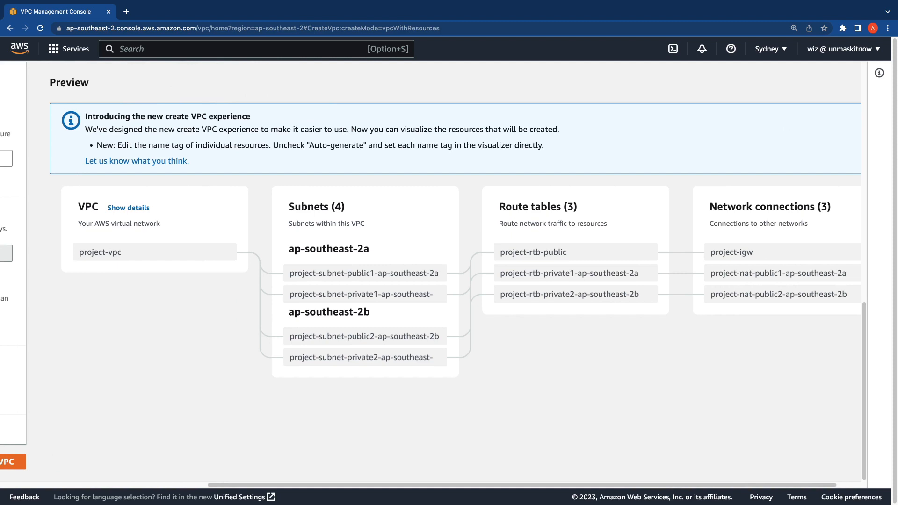
{"action": "scroll", "coordinate": [431, 274], "scroll_direction": "left", "scroll_amount": 6}
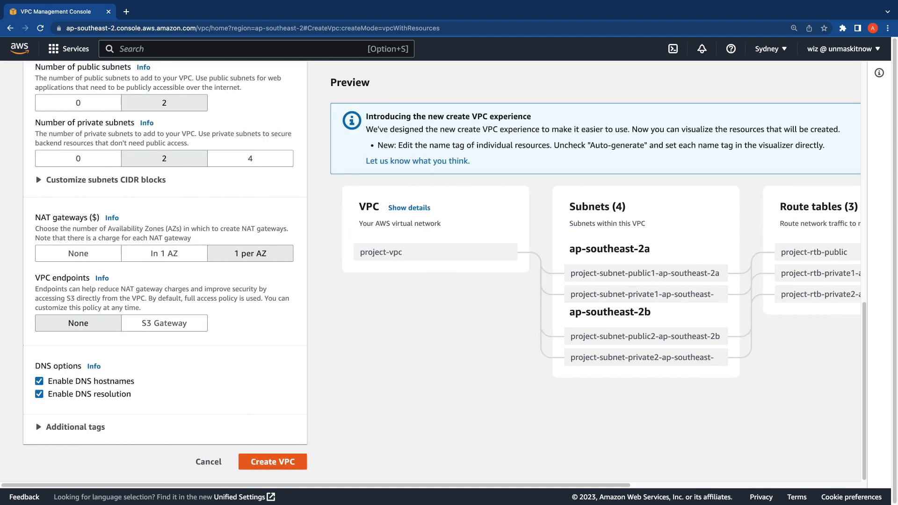
{"action": "left_click", "coordinate": [273, 462]}
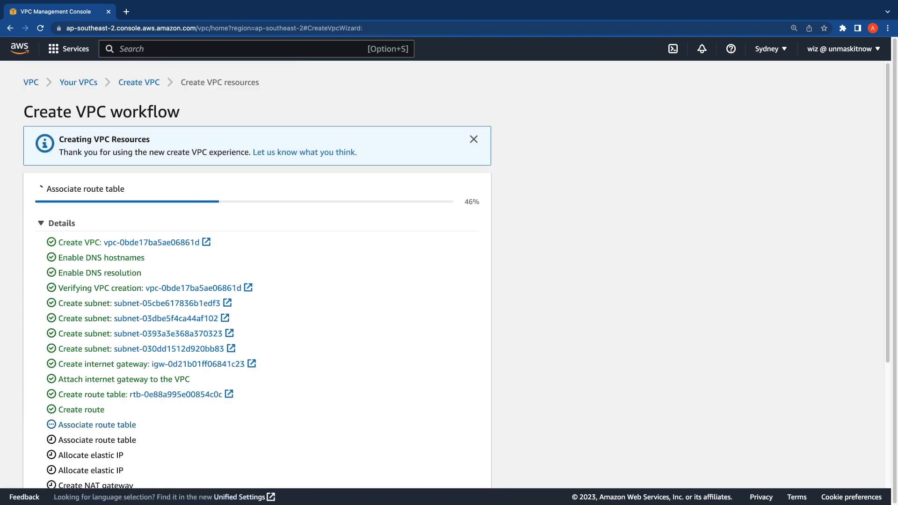
Step: View the newly created VPC's details and select project-vpc in the list of VPCs
{"action": "scroll", "coordinate": [257, 271], "scroll_direction": "down", "scroll_amount": 5}
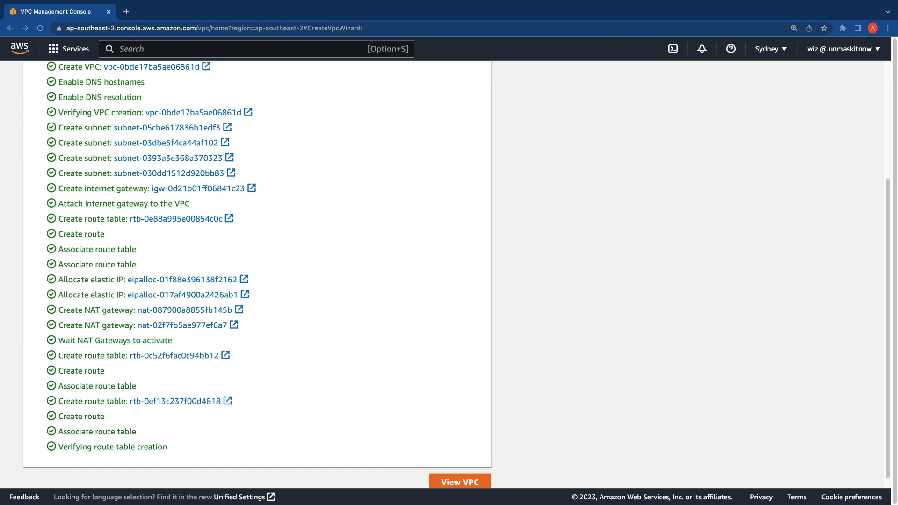
{"action": "scroll", "coordinate": [449, 274], "scroll_direction": "down", "scroll_amount": 1}
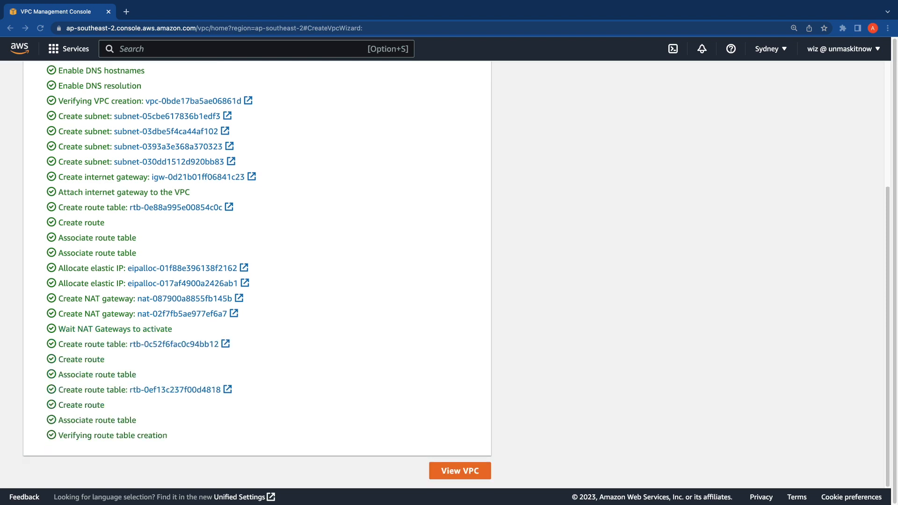
{"action": "left_click", "coordinate": [460, 470]}
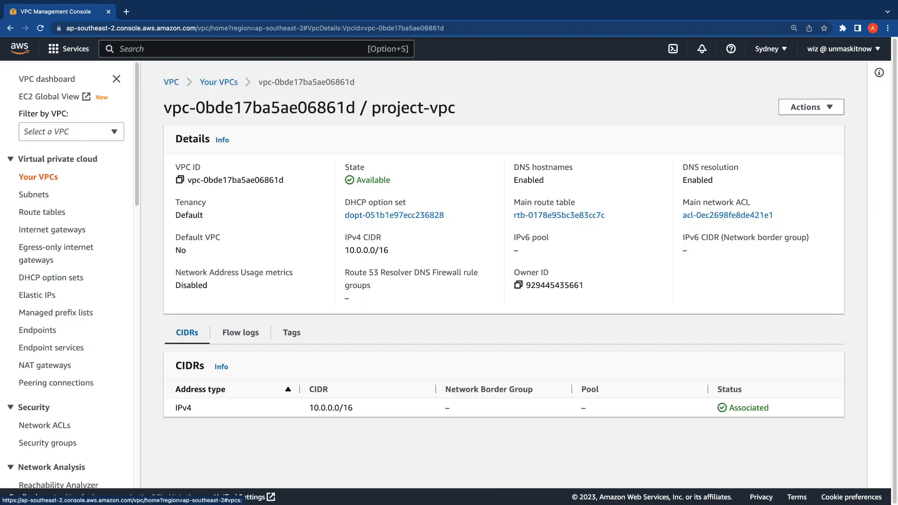
{"action": "left_click", "coordinate": [39, 177]}
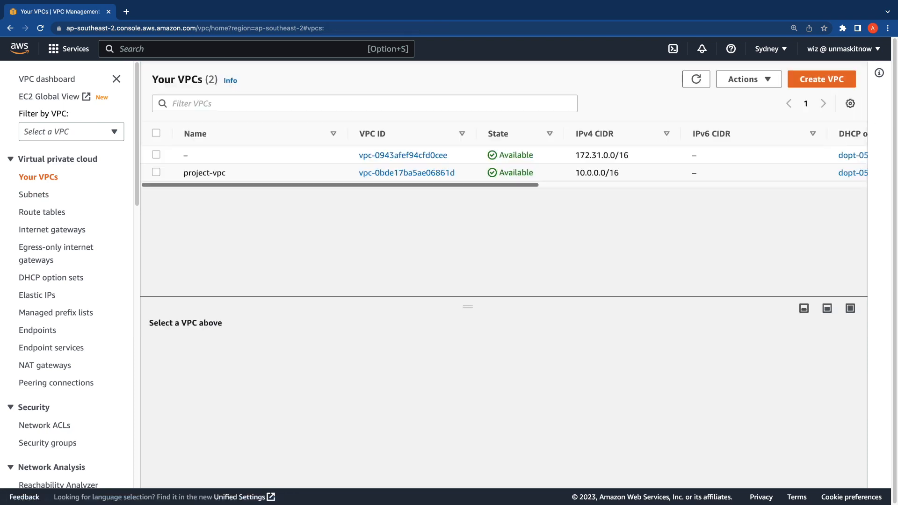
{"action": "left_click", "coordinate": [196, 173]}
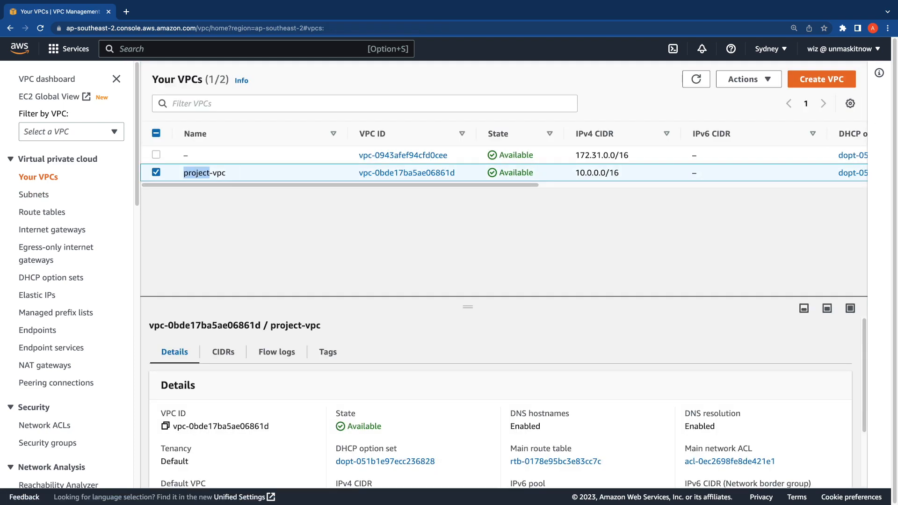
Step: List the subnets with their full names and view the route table routes of project-subnet-public2-ap-southeast-2b
{"action": "left_click", "coordinate": [34, 194]}
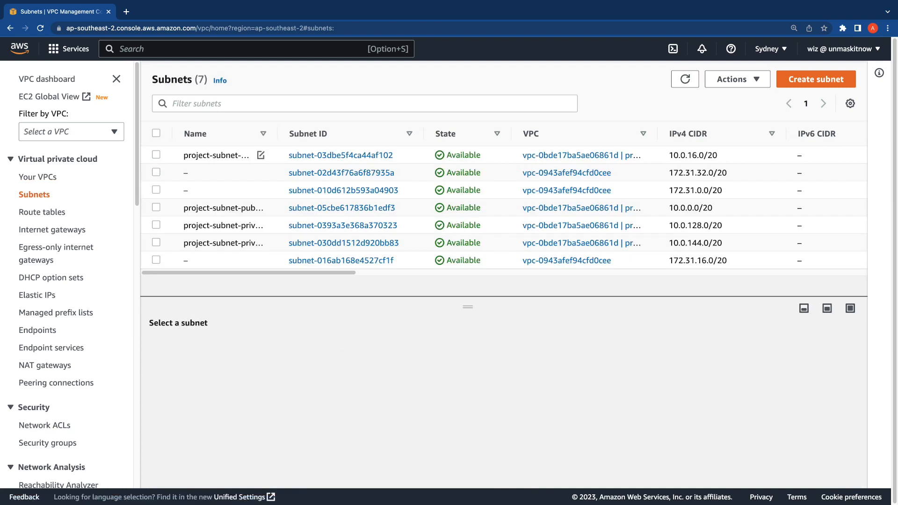
{"action": "left_click_drag", "start_coordinate": [279, 133], "coordinate": [408, 133]}
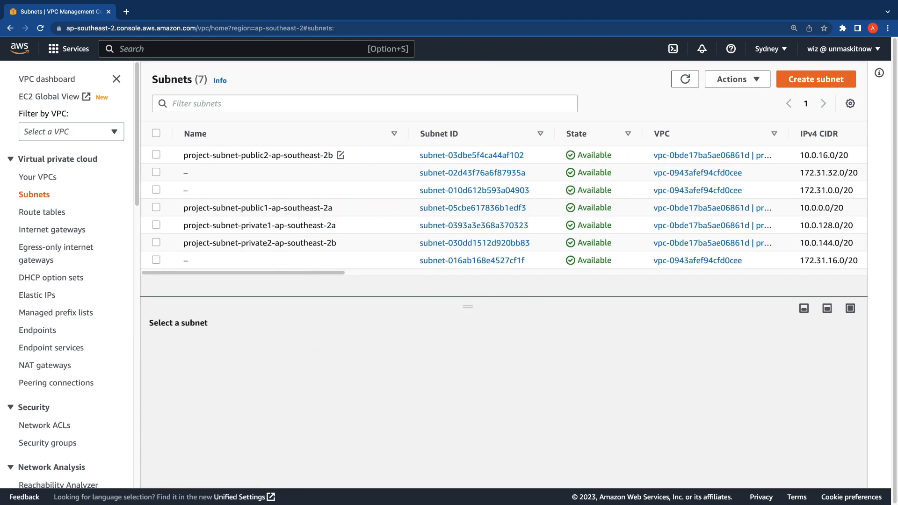
{"action": "left_click", "coordinate": [338, 155]}
{"action": "left_click", "coordinate": [295, 352]}
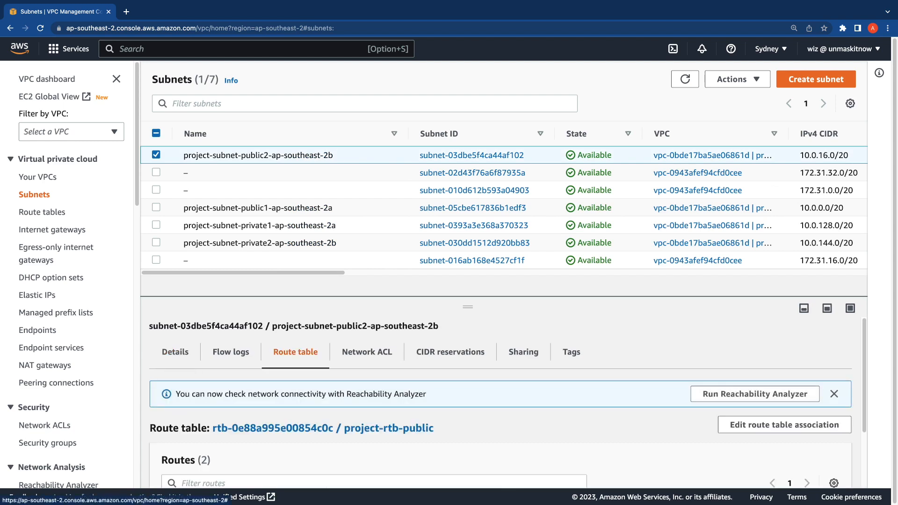
{"action": "scroll", "coordinate": [295, 352], "scroll_direction": "down", "scroll_amount": 3}
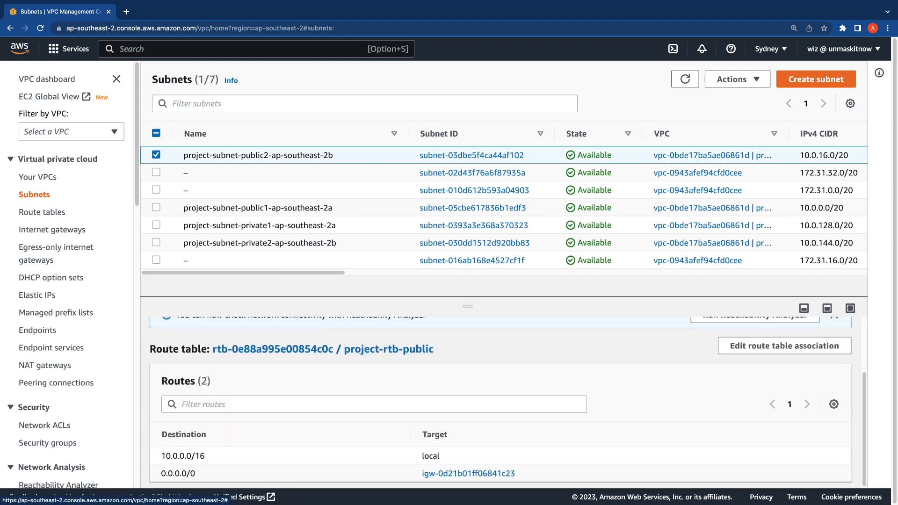
Step: View the route table routes of project-subnet-private1-ap-southeast-2a and project-subnet-private2-ap-southeast-2b
{"action": "left_click", "coordinate": [344, 225]}
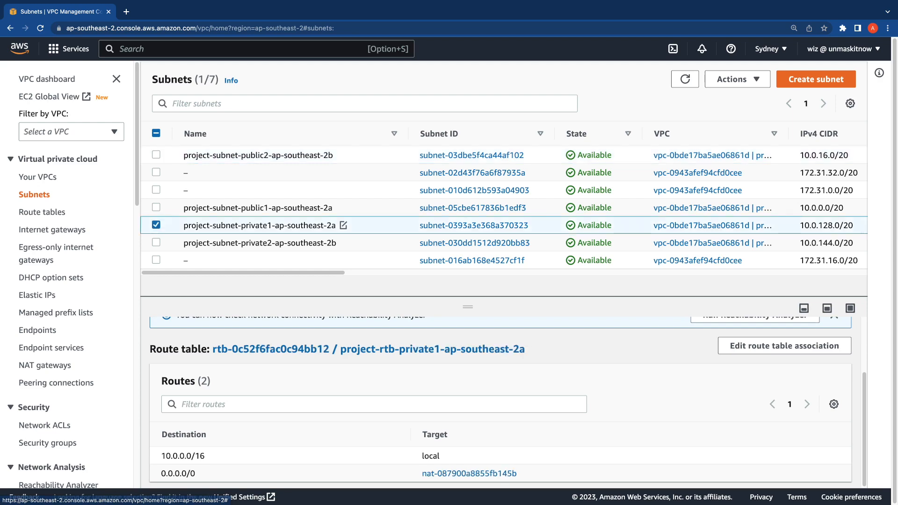
{"action": "scroll", "coordinate": [344, 225], "scroll_direction": "up", "scroll_amount": 1}
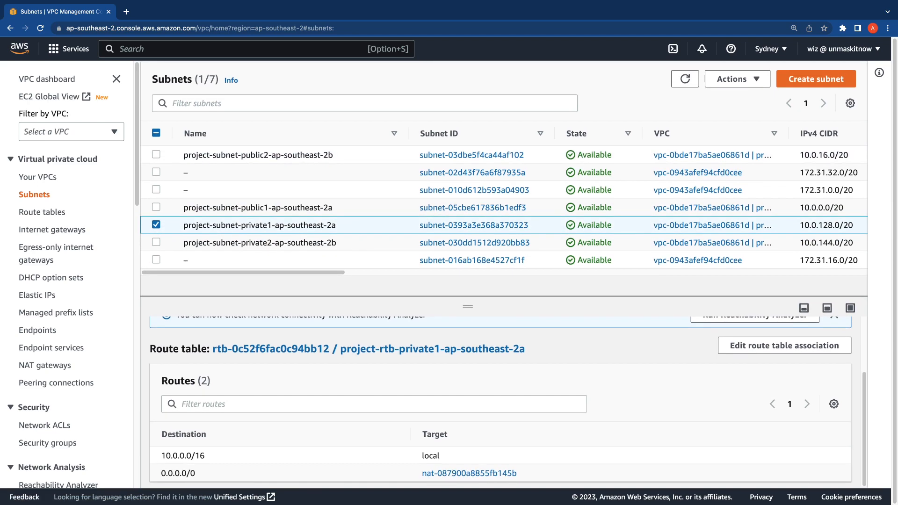
{"action": "left_click", "coordinate": [344, 242]}
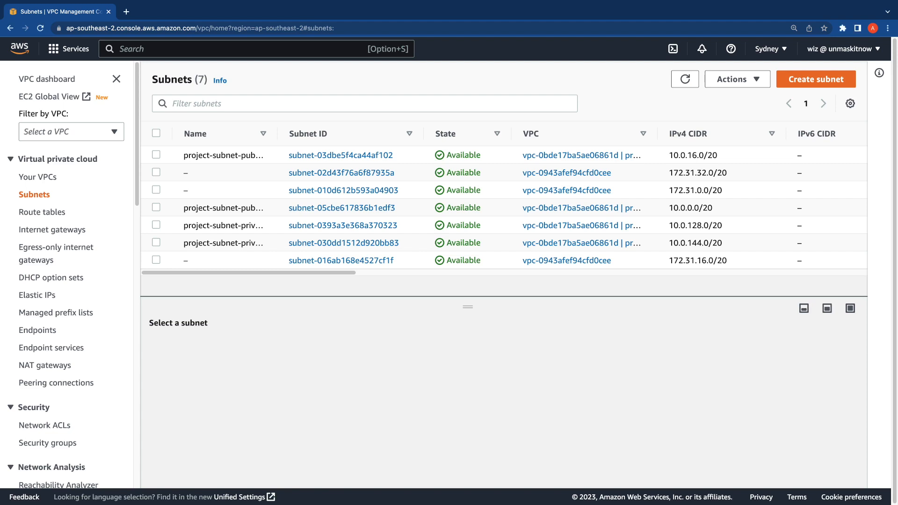
Step: Enable auto-assign public IPv4 address for project-subnet-public1-ap-southeast-2a and save the subnet settings
{"action": "left_click_drag", "start_coordinate": [277, 133], "coordinate": [360, 133]}
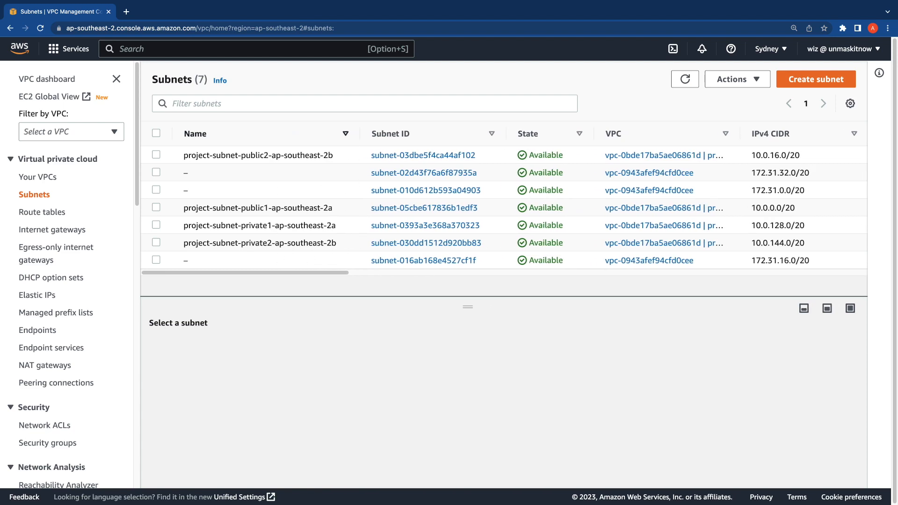
{"action": "left_click", "coordinate": [262, 208]}
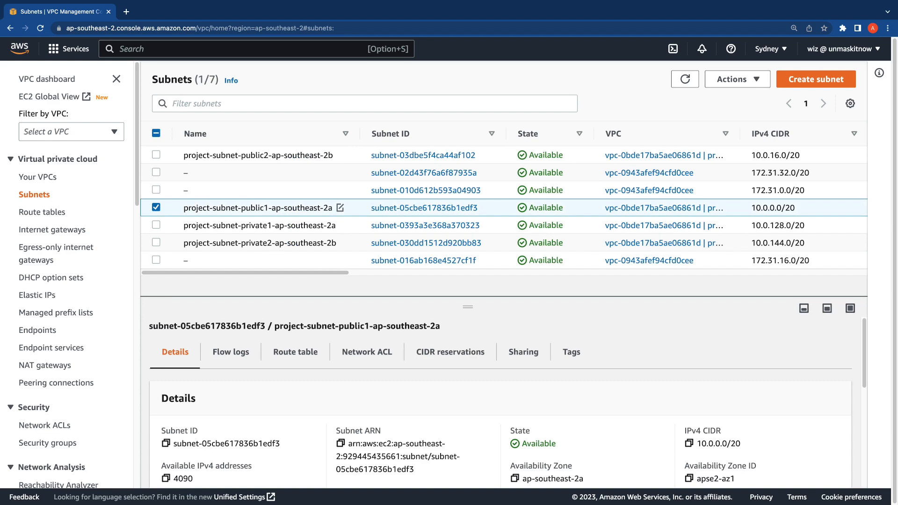
{"action": "left_click", "coordinate": [734, 79]}
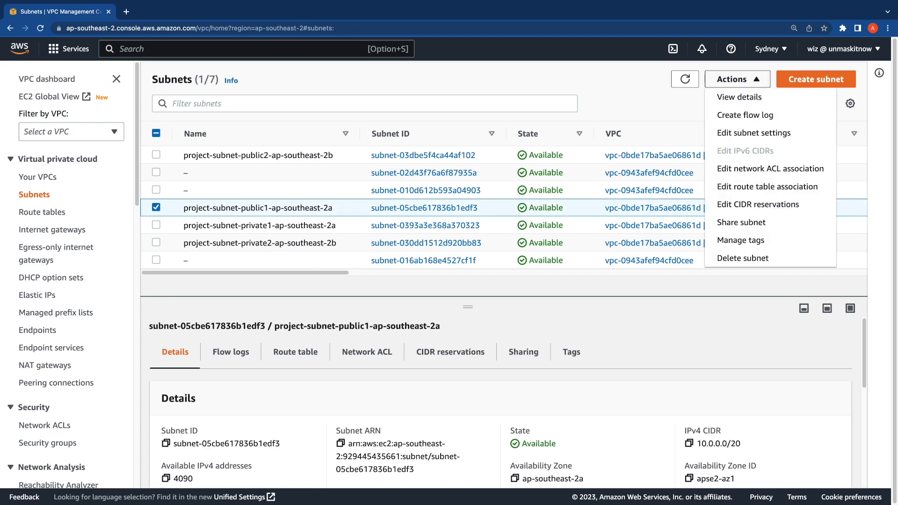
{"action": "left_click", "coordinate": [753, 133]}
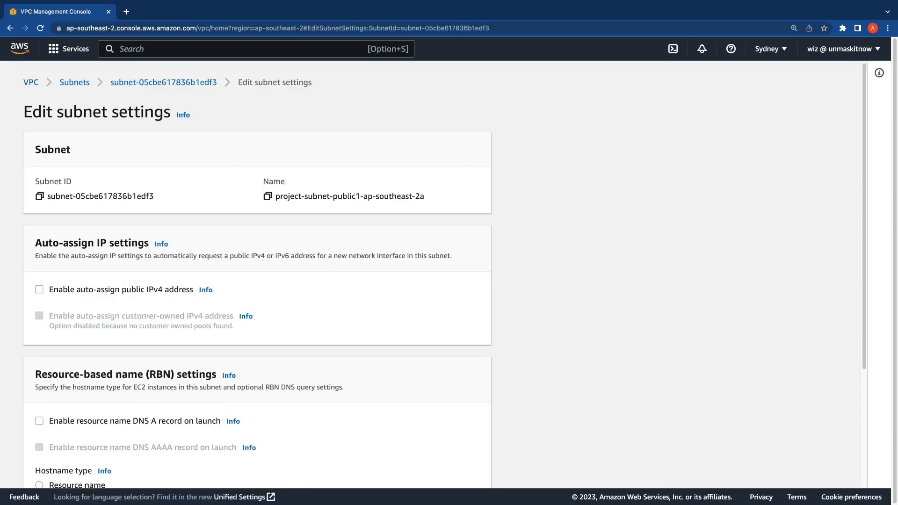
{"action": "scroll", "coordinate": [257, 281], "scroll_direction": "down", "scroll_amount": 2}
{"action": "left_click", "coordinate": [39, 245]}
{"action": "scroll", "coordinate": [258, 281], "scroll_direction": "down", "scroll_amount": 4}
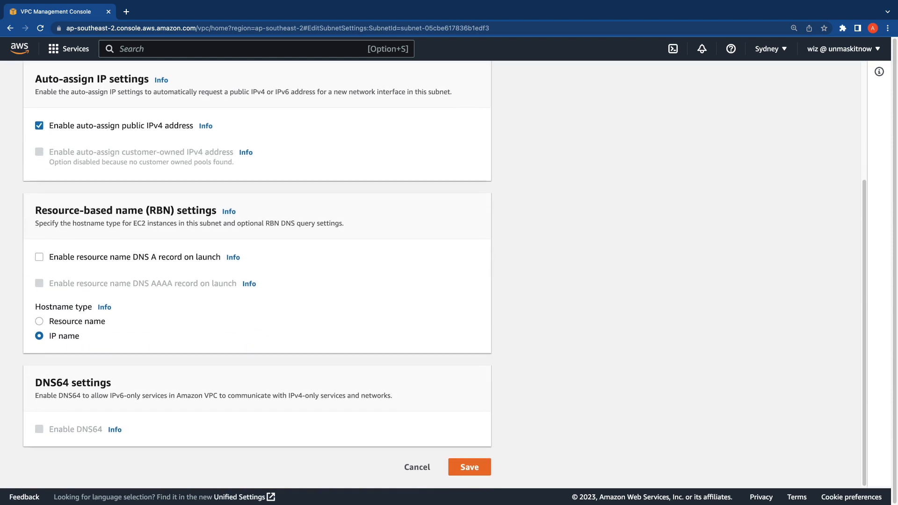
{"action": "left_click", "coordinate": [469, 467]}
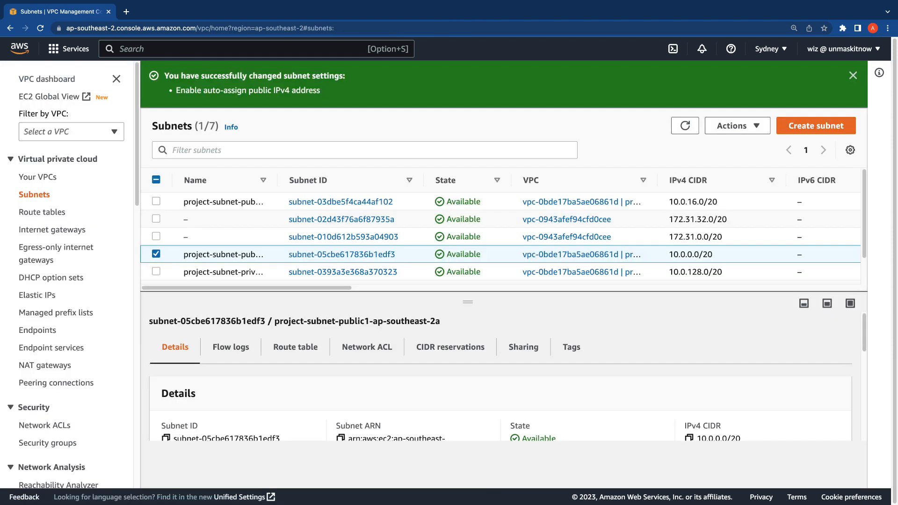
Step: Enable auto-assign public IPv4 address for project-subnet-public2-ap-southeast-2b and save the subnet settings
{"action": "left_click_drag", "start_coordinate": [277, 180], "coordinate": [372, 180]}
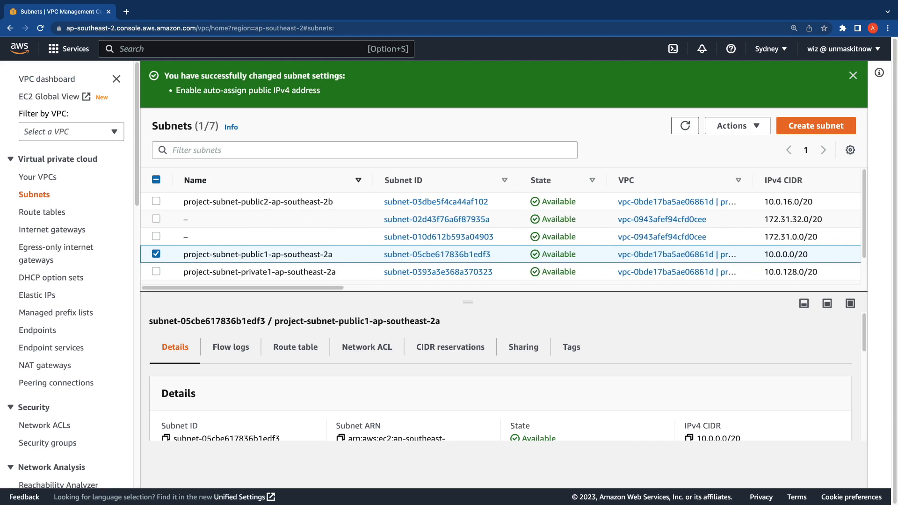
{"action": "left_click", "coordinate": [340, 202]}
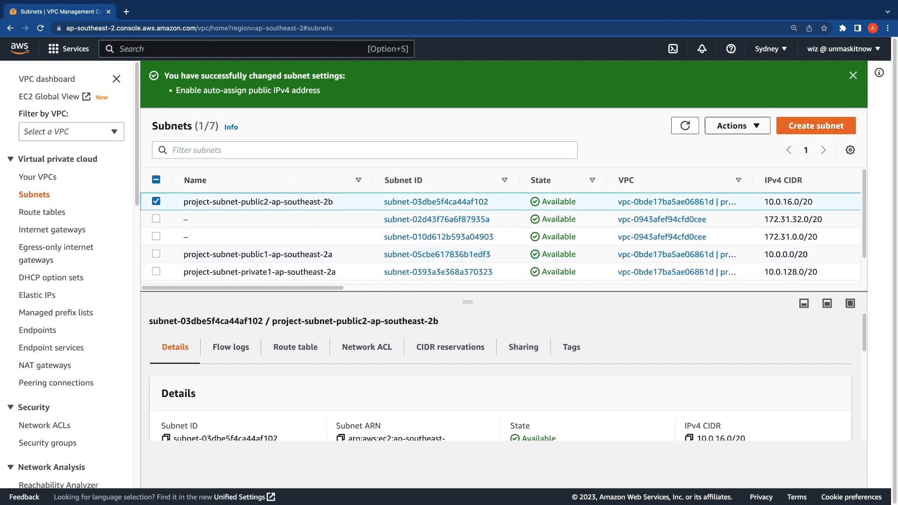
{"action": "left_click", "coordinate": [738, 126]}
{"action": "left_click", "coordinate": [753, 179]}
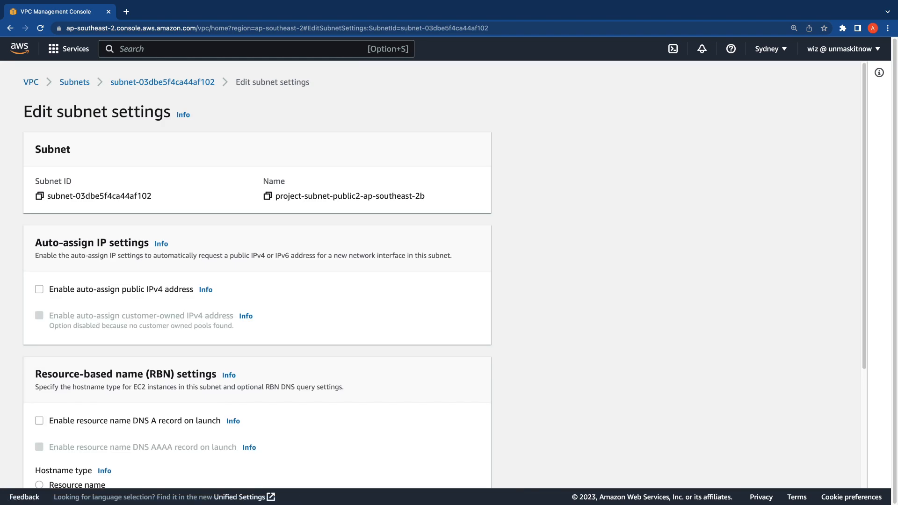
{"action": "left_click", "coordinate": [38, 289]}
{"action": "scroll", "coordinate": [258, 280], "scroll_direction": "down", "scroll_amount": 3}
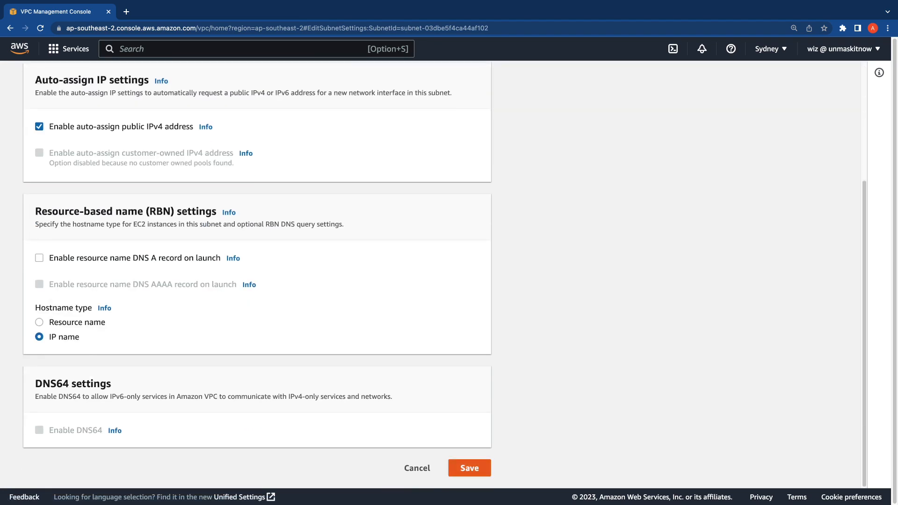
{"action": "left_click", "coordinate": [469, 468]}
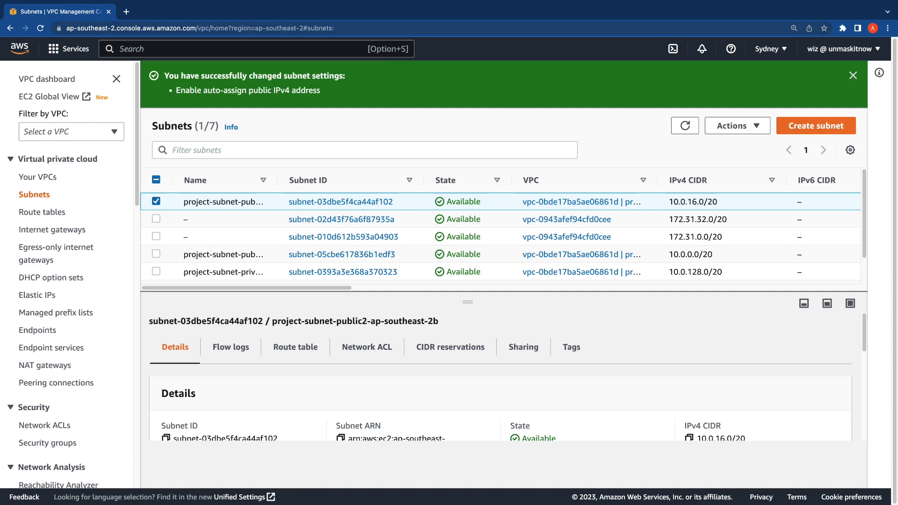
Step: Go to the EC2 service and start launching a new instance from the running instances list
{"action": "key", "text": "alt+s"}
{"action": "type", "text": "ec2"}
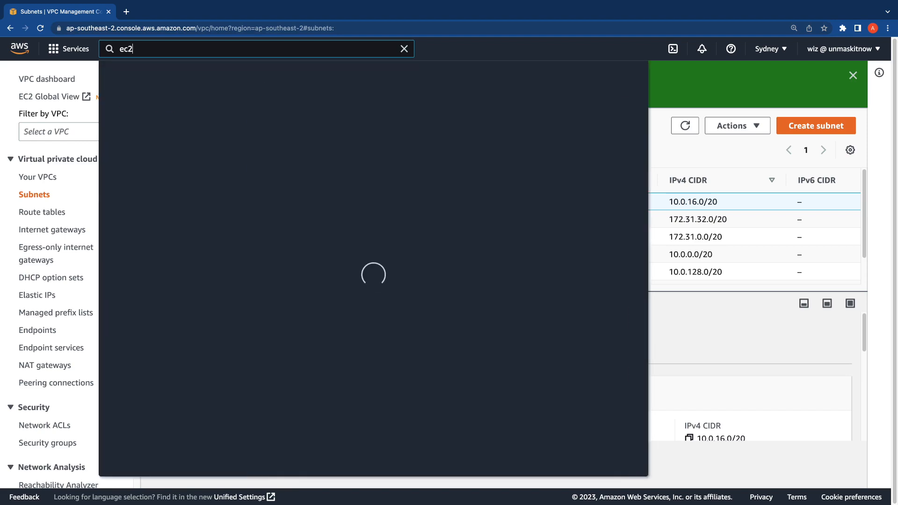
{"action": "key", "text": "Return"}
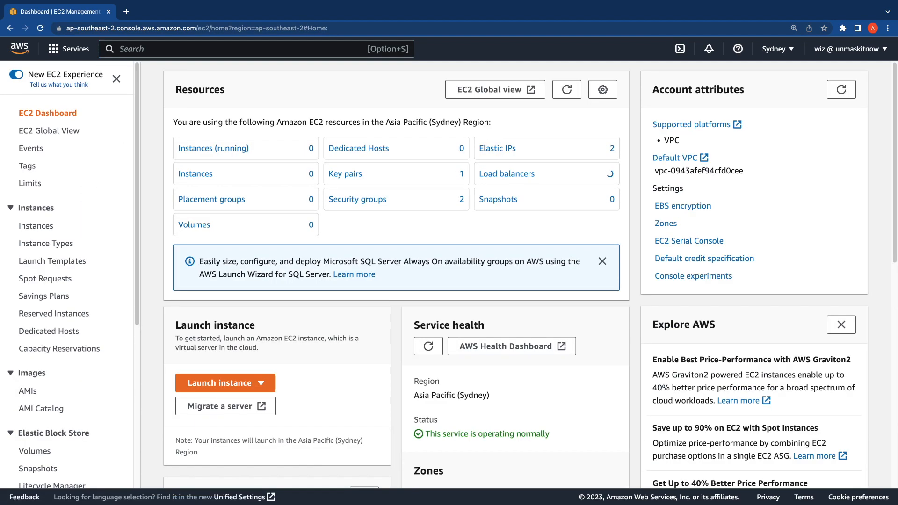
{"action": "left_click", "coordinate": [214, 148]}
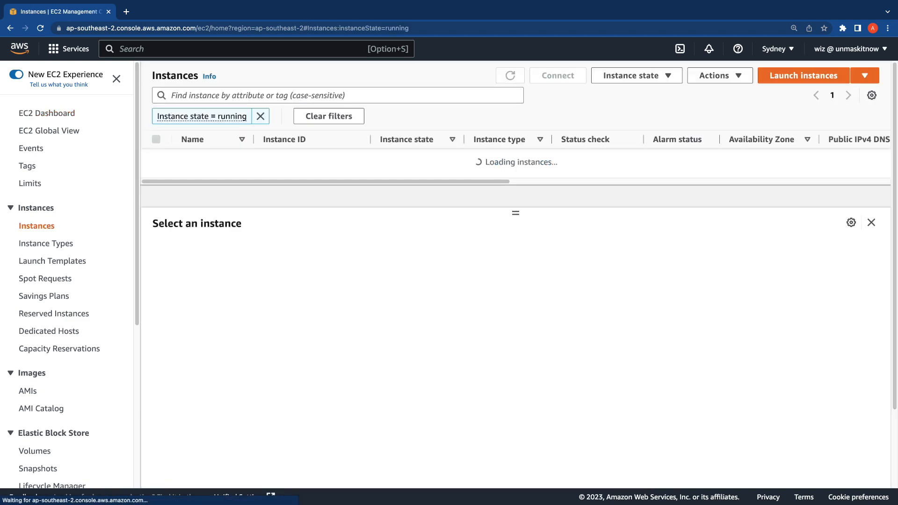
{"action": "left_click", "coordinate": [802, 75]}
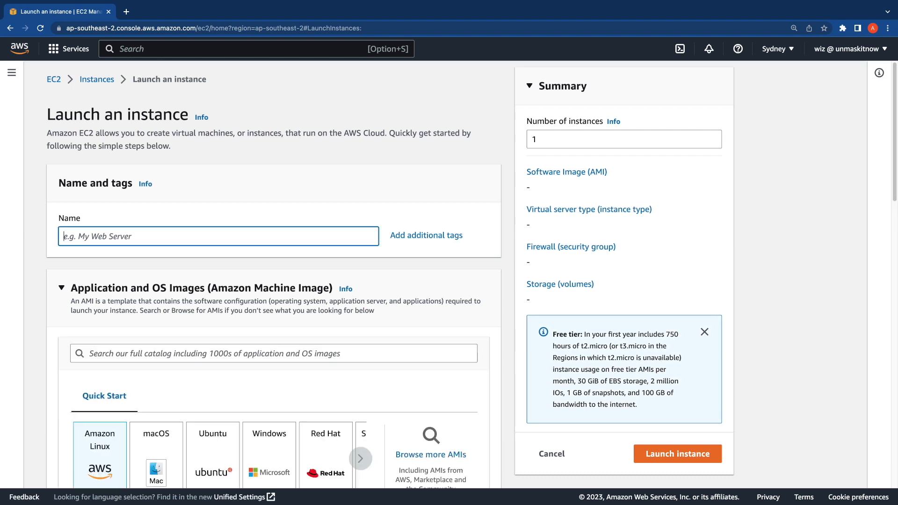
Step: Name the instance "Windows Server - Public" and choose the Windows image Microsoft Windows Server 2022 Base
{"action": "type", "text": "Windo"}
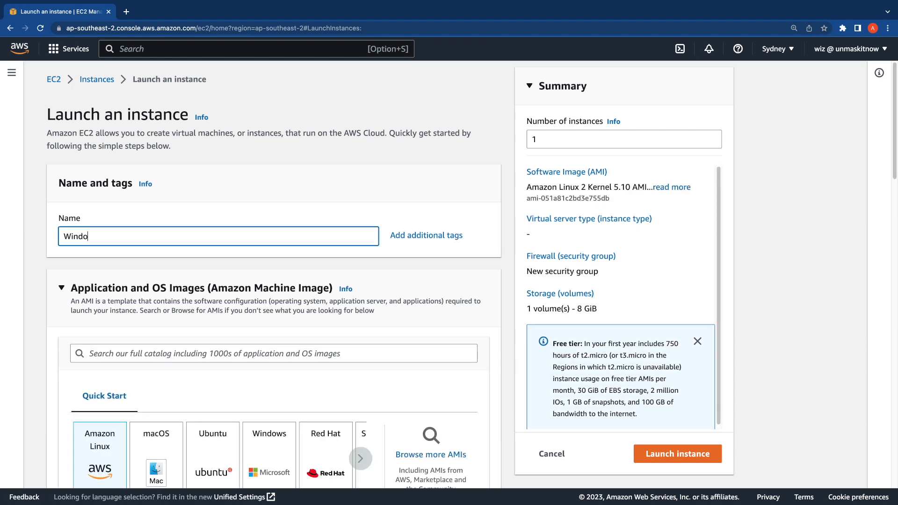
{"action": "type", "text": "ws Server - Public"}
{"action": "scroll", "coordinate": [273, 281], "scroll_direction": "down", "scroll_amount": 4}
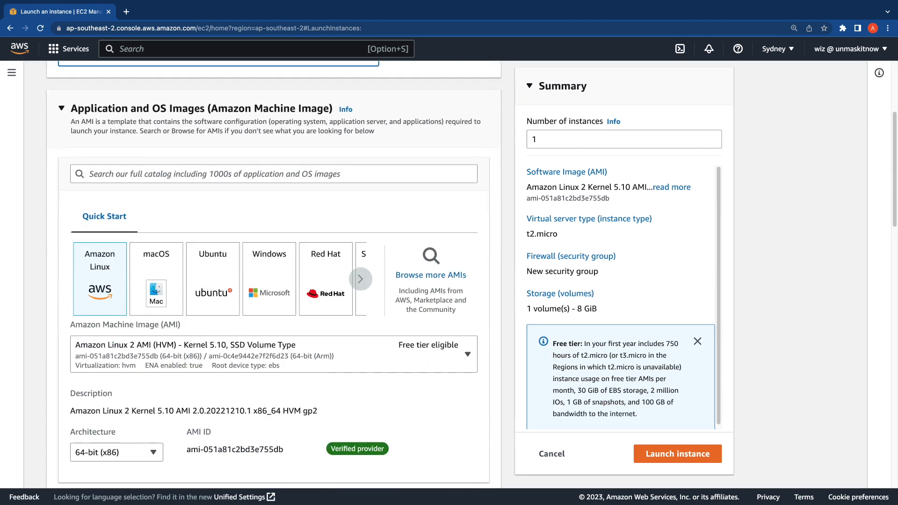
{"action": "left_click", "coordinate": [269, 279]}
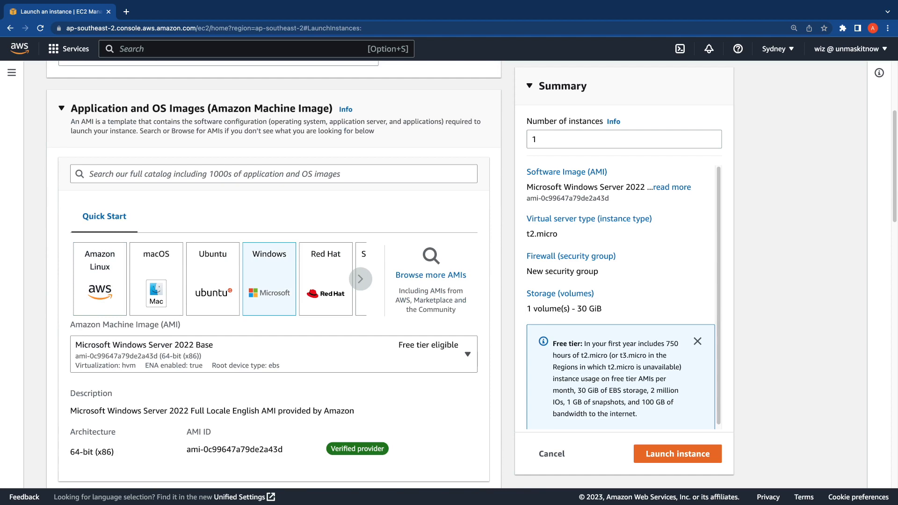
Step: Choose the existing Sydney key pair for logging in to the instance
{"action": "scroll", "coordinate": [273, 280], "scroll_direction": "down", "scroll_amount": 10}
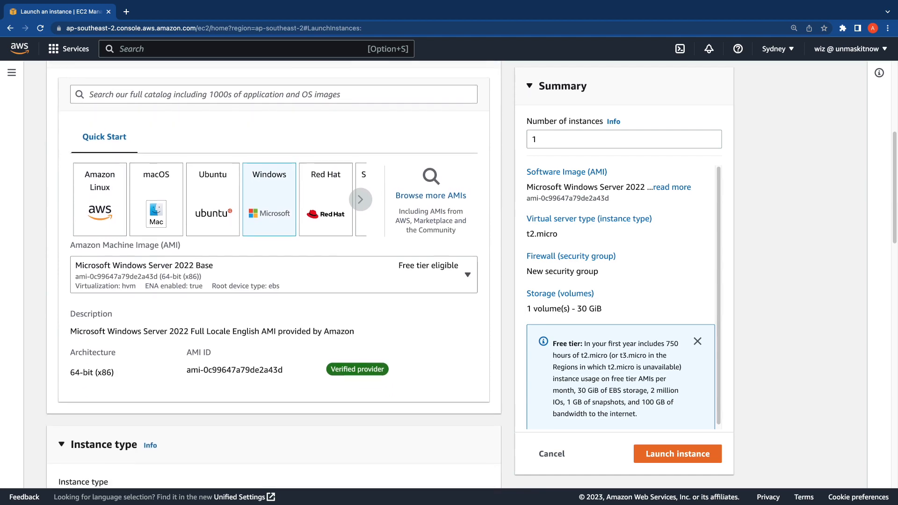
{"action": "left_click", "coordinate": [215, 252]}
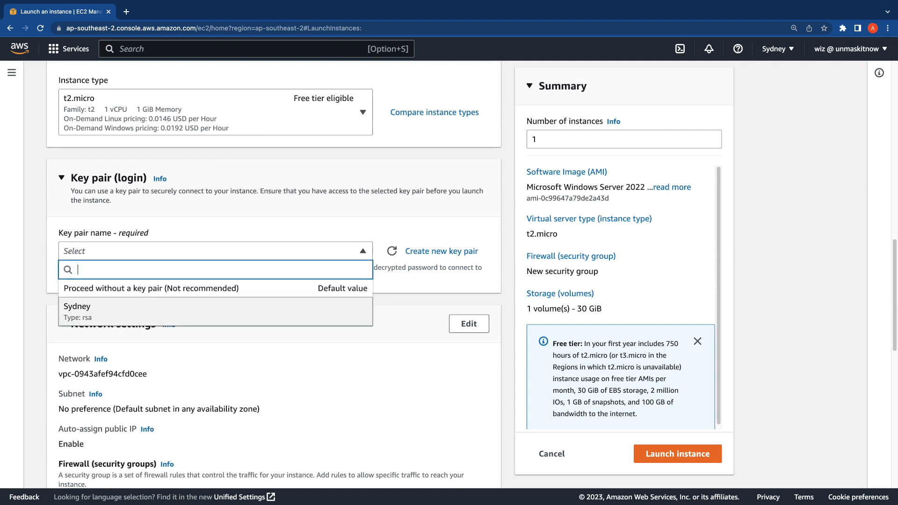
{"action": "left_click", "coordinate": [215, 311]}
Step: Edit the instance's network settings to place it in project-vpc, in the subnet project-subnet-public2-ap-southeast-2b
{"action": "scroll", "coordinate": [273, 281], "scroll_direction": "down", "scroll_amount": 1}
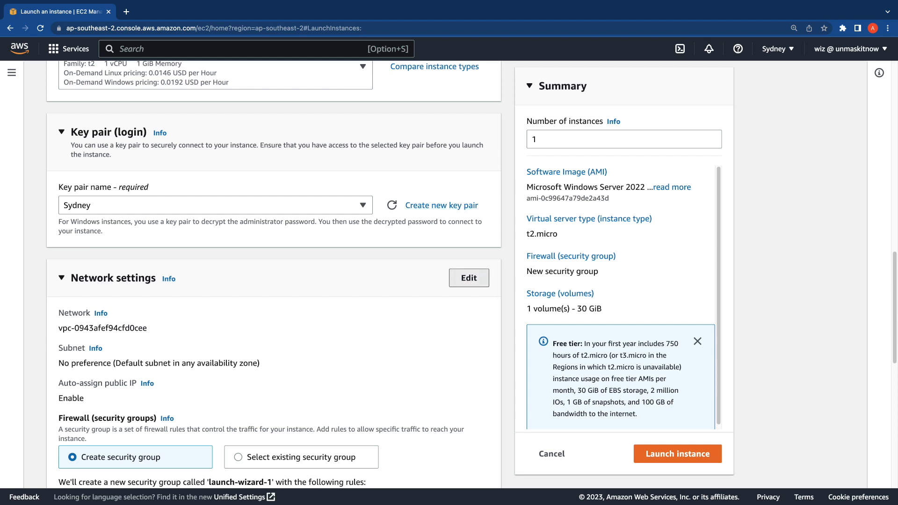
{"action": "left_click", "coordinate": [469, 278]}
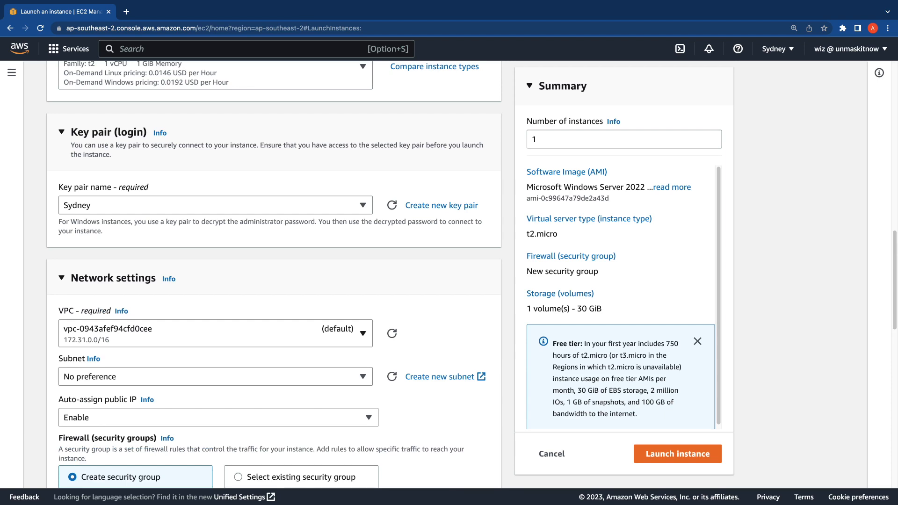
{"action": "left_click", "coordinate": [215, 333]}
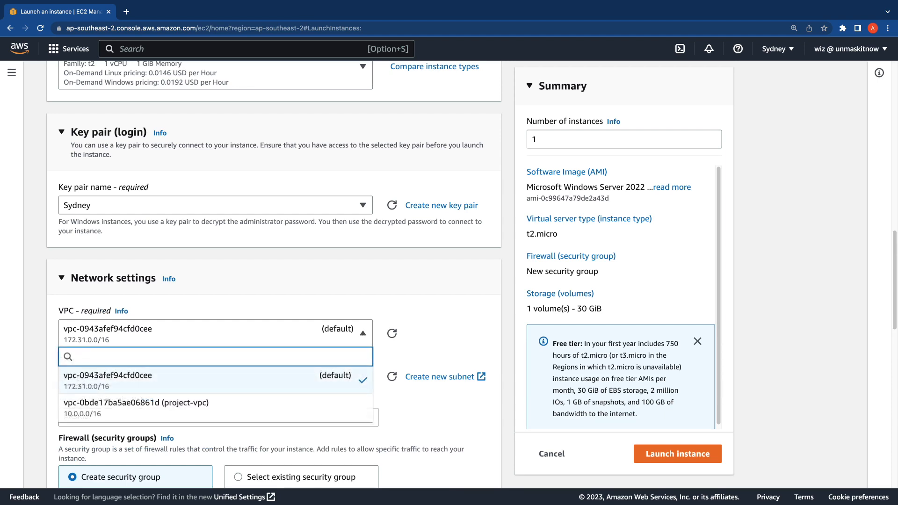
{"action": "left_click", "coordinate": [159, 407]}
{"action": "scroll", "coordinate": [274, 276], "scroll_direction": "down", "scroll_amount": 2}
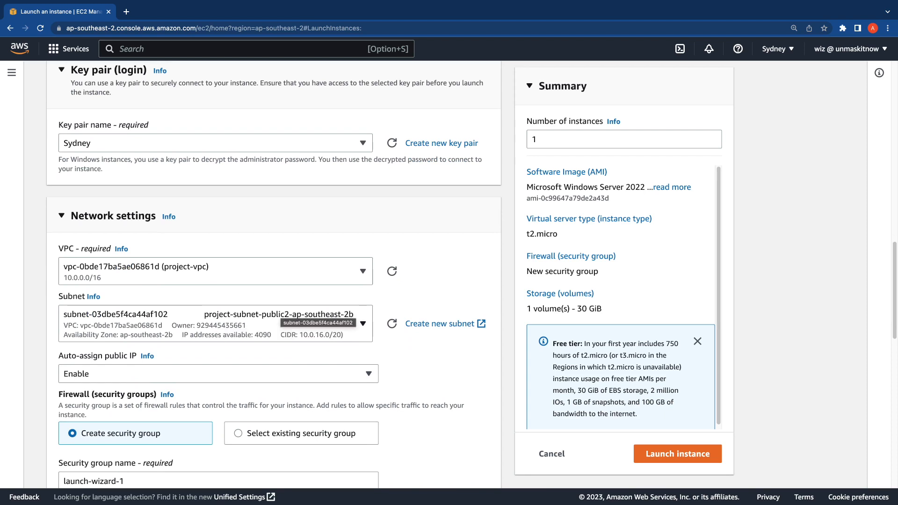
Step: Set both the name and the description of the new security group to "Public Security Group"
{"action": "scroll", "coordinate": [365, 325], "scroll_direction": "down", "scroll_amount": 1}
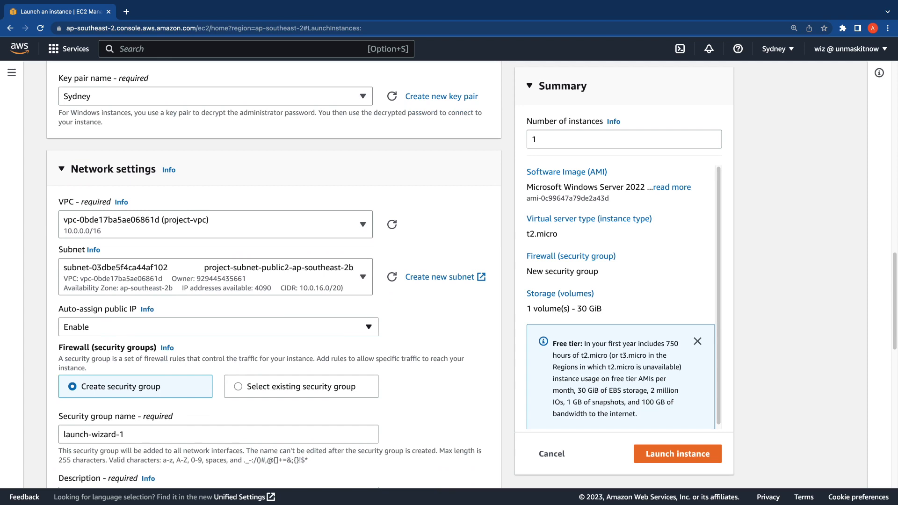
{"action": "scroll", "coordinate": [273, 276], "scroll_direction": "down", "scroll_amount": 3}
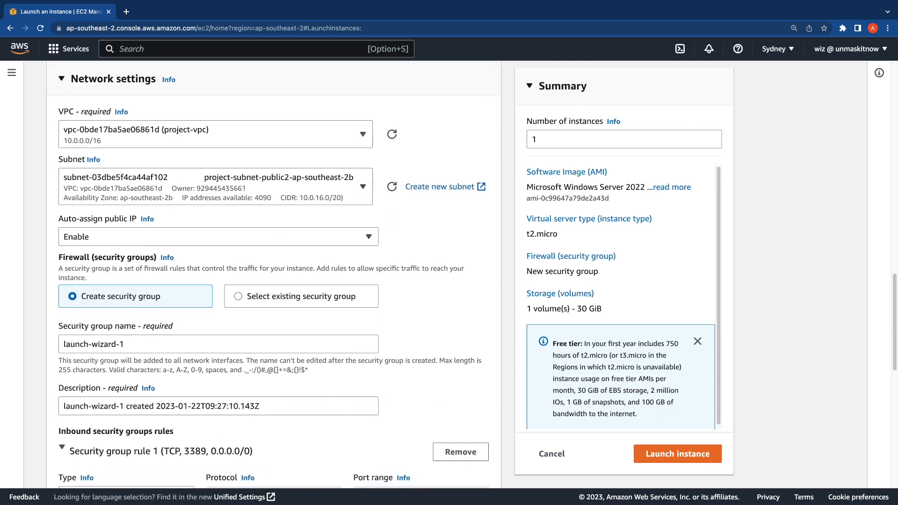
{"action": "triple_click", "coordinate": [104, 344]}
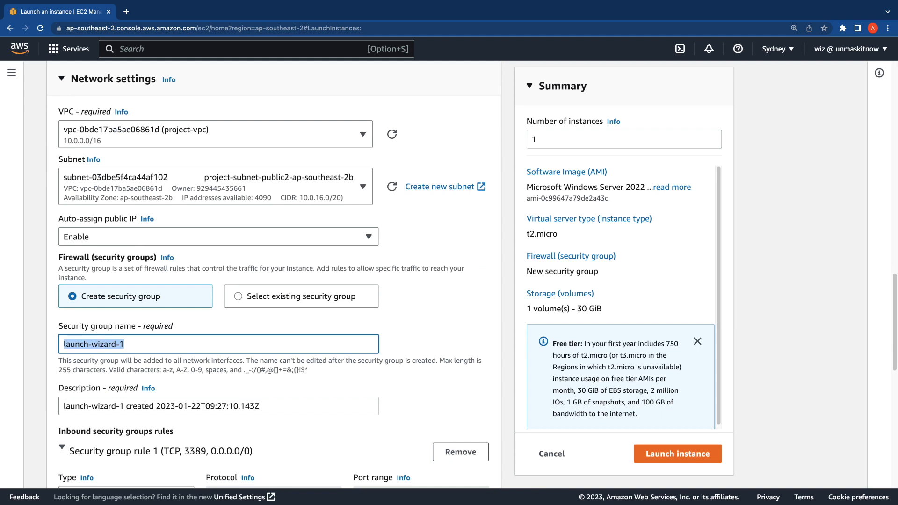
{"action": "type", "text": "Public "}
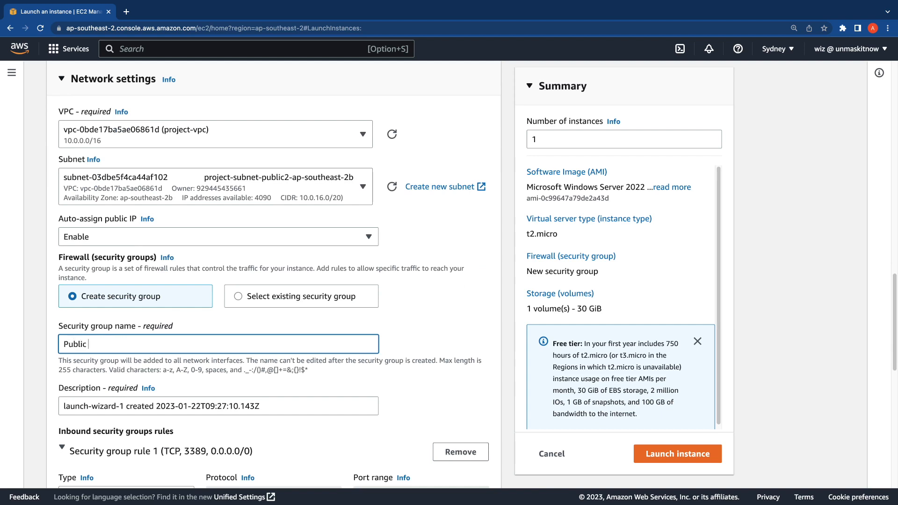
{"action": "type", "text": "Security Group"}
{"action": "key", "text": "shift+alt+Left"}
{"action": "key", "text": "shift+alt+Left"}
{"action": "key", "text": "shift+alt+Left"}
{"action": "key", "text": "super+c"}
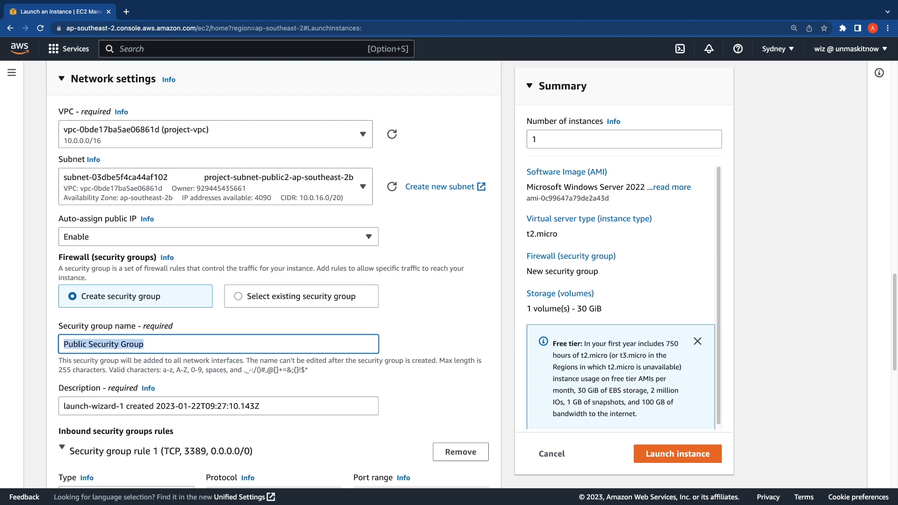
{"action": "key", "text": "Tab"}
{"action": "key", "text": "super+v"}
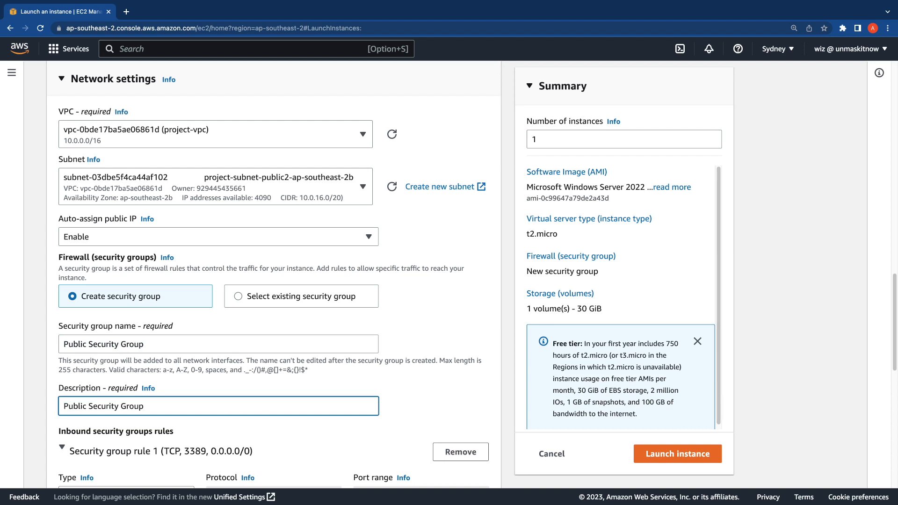
Step: Restrict the inbound RDP rule of the security group to the source type My IP
{"action": "scroll", "coordinate": [273, 281], "scroll_direction": "down", "scroll_amount": 4}
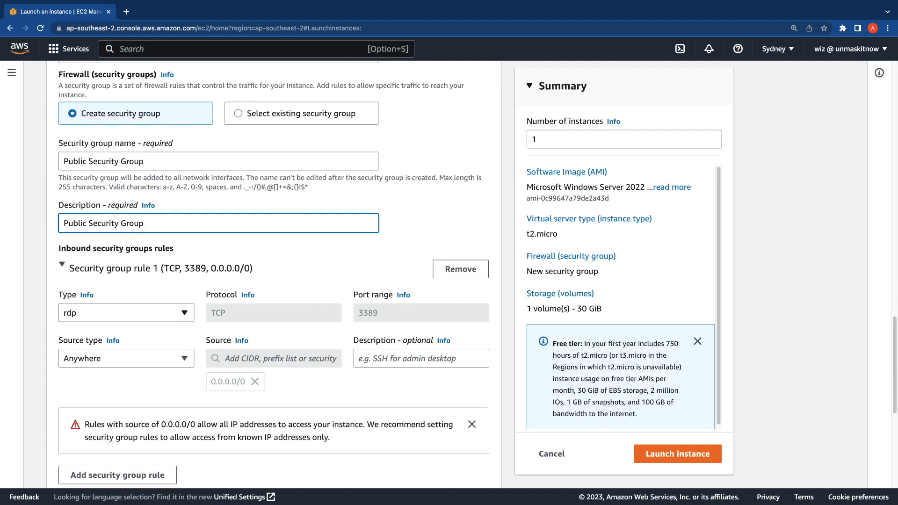
{"action": "left_click", "coordinate": [126, 358]}
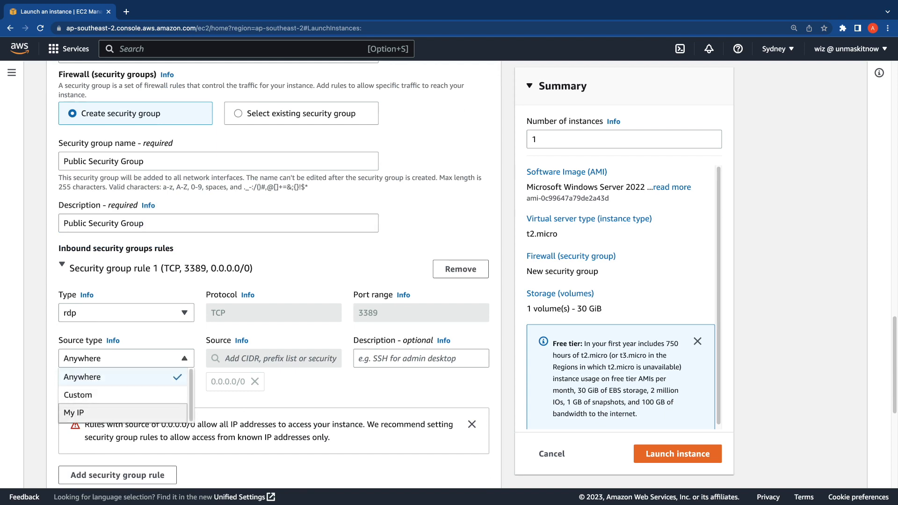
{"action": "left_click", "coordinate": [123, 413]}
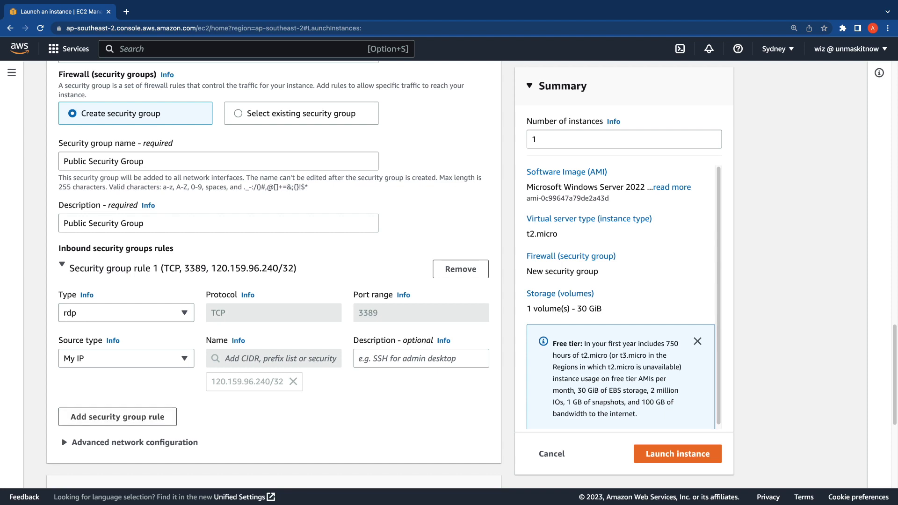
Step: Keep the default 30 GiB gp2 root volume and launch the instance
{"action": "scroll", "coordinate": [274, 262], "scroll_direction": "down", "scroll_amount": 5}
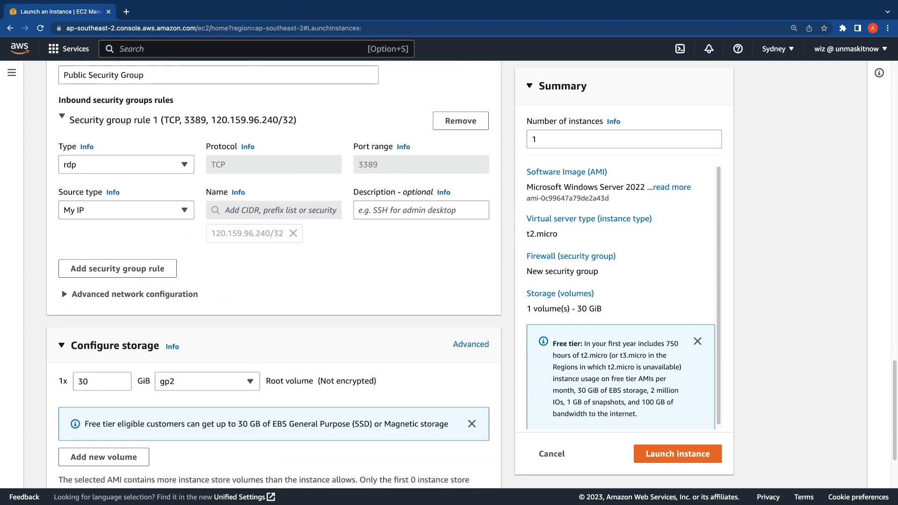
{"action": "scroll", "coordinate": [274, 274], "scroll_direction": "down", "scroll_amount": 1}
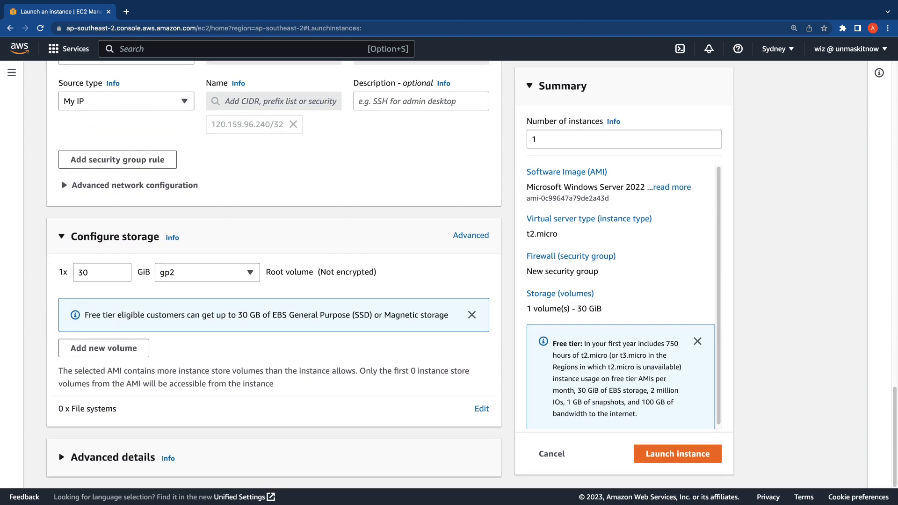
{"action": "scroll", "coordinate": [273, 274], "scroll_direction": "down", "scroll_amount": 1}
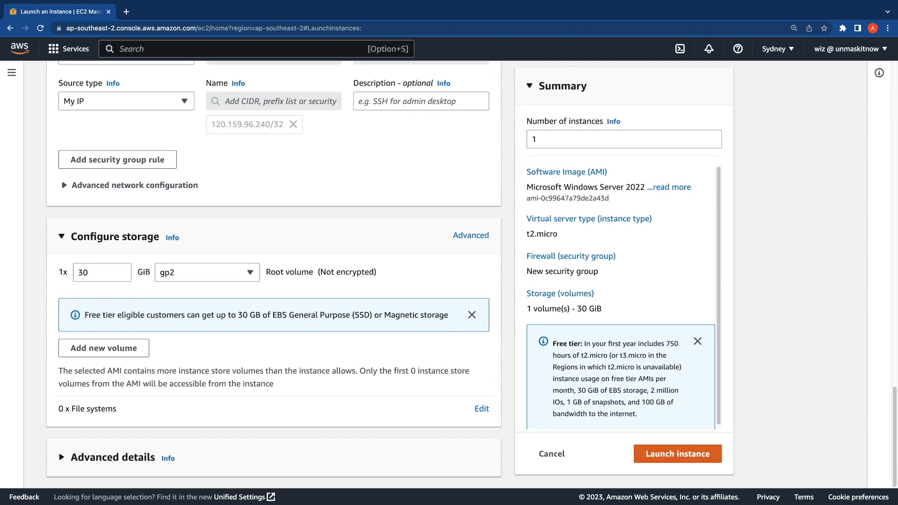
{"action": "left_click", "coordinate": [677, 454]}
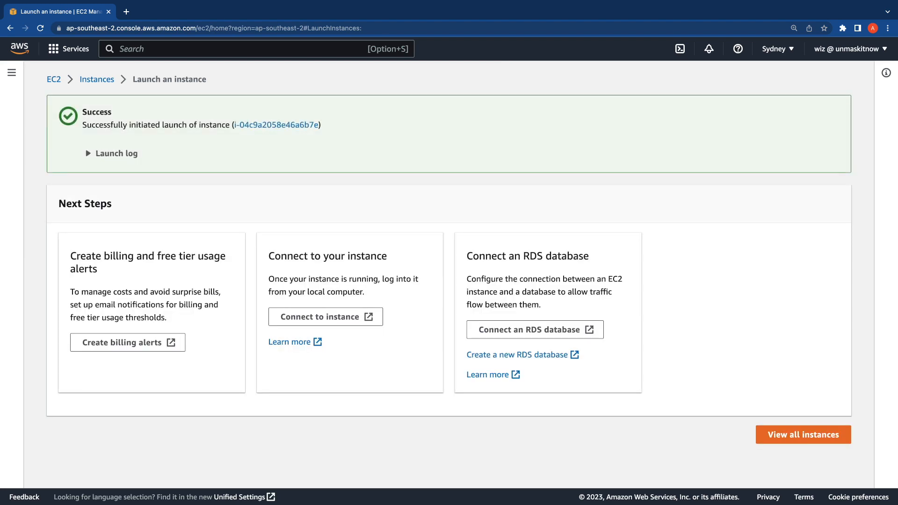
Step: List all instances with full names, refresh their status, and view the details of Windows Server - Public
{"action": "left_click", "coordinate": [803, 434]}
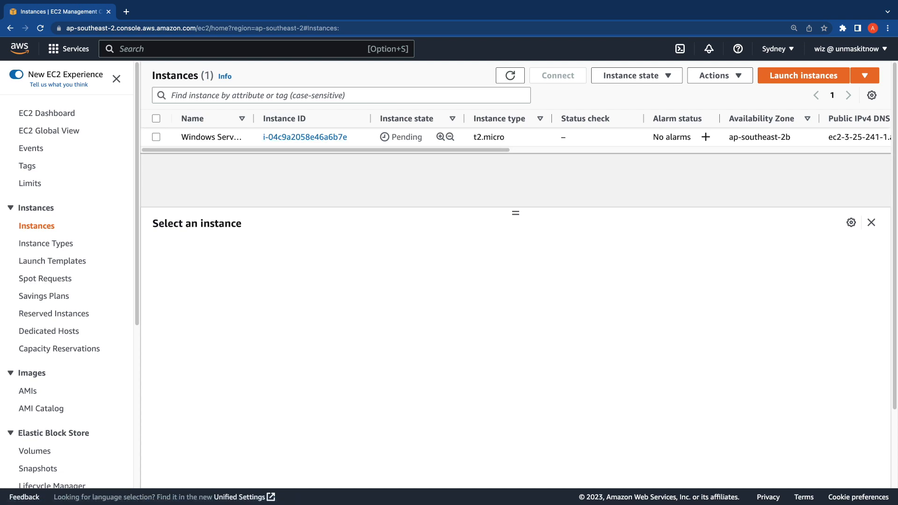
{"action": "left_click_drag", "start_coordinate": [253, 119], "coordinate": [291, 119]}
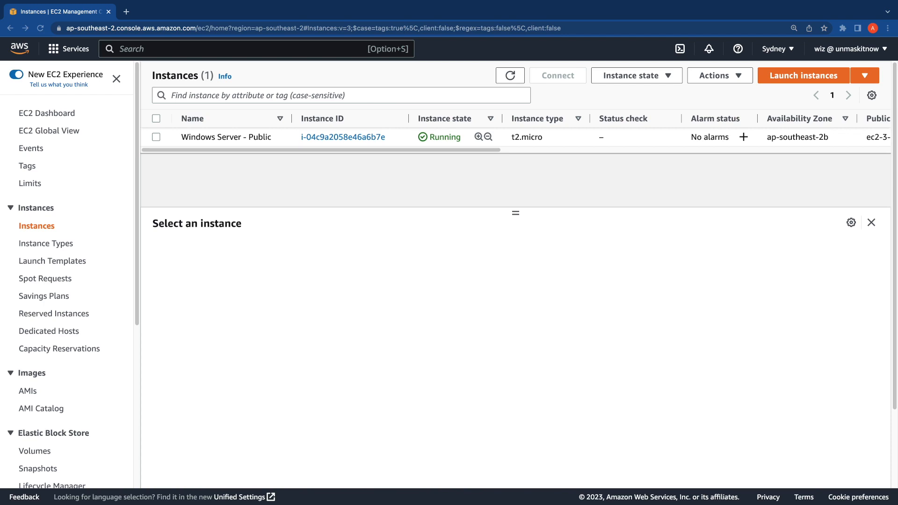
{"action": "left_click", "coordinate": [510, 75]}
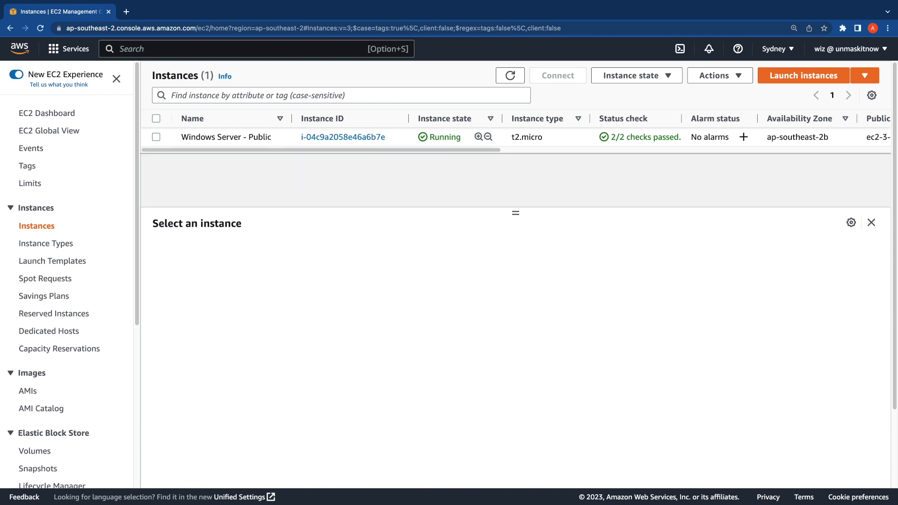
{"action": "left_click", "coordinate": [156, 137]}
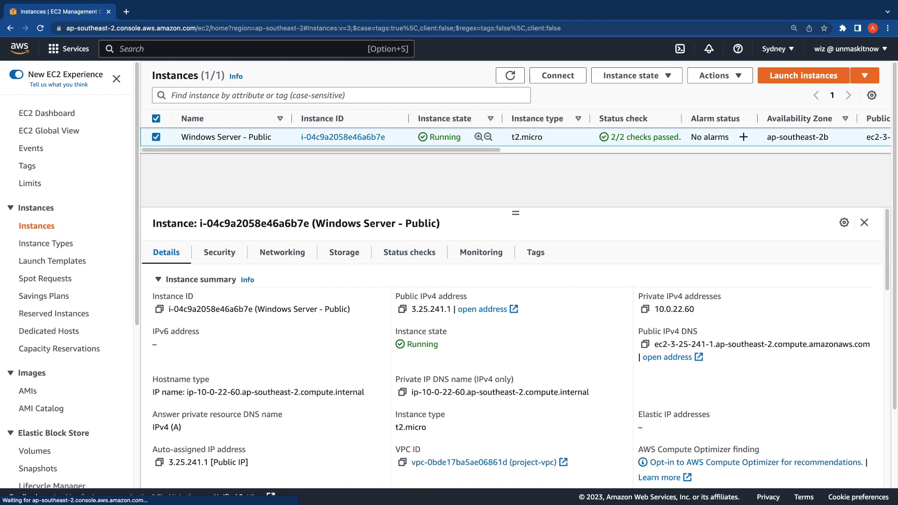
Step: Copy the instance's public IPv4 address and enter it as the PC name of Windows Server - Public in Microsoft Remote Desktop
{"action": "left_click", "coordinate": [402, 309]}
{"action": "key", "text": "ctrl+Left"}
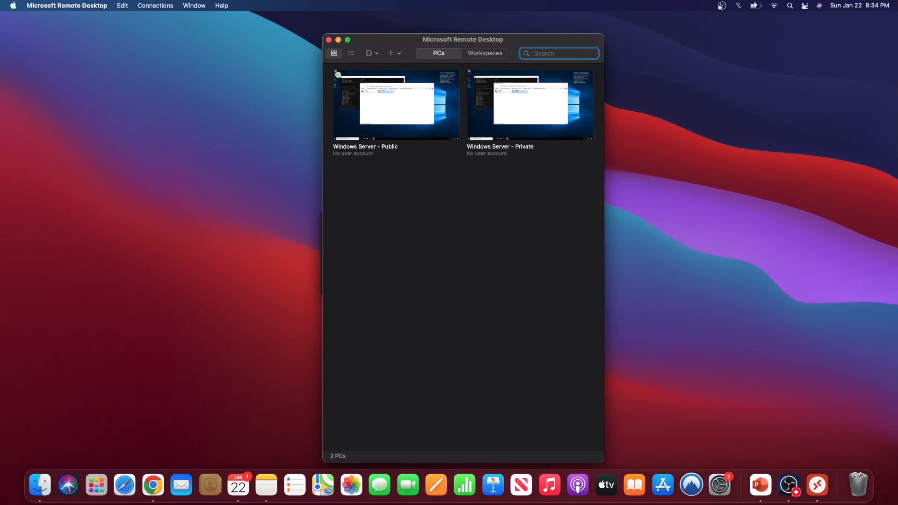
{"action": "mouse_move", "coordinate": [396, 105]}
{"action": "left_click", "coordinate": [341, 132]}
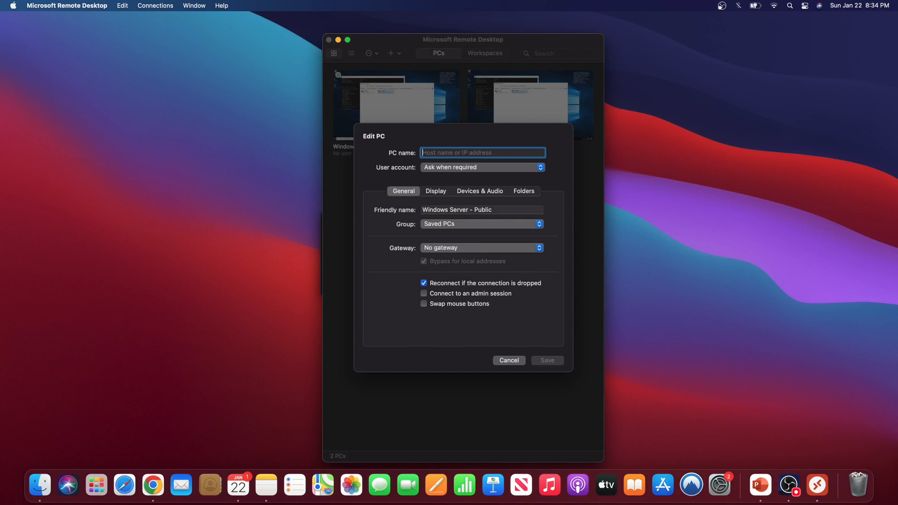
{"action": "key", "text": "super+v"}
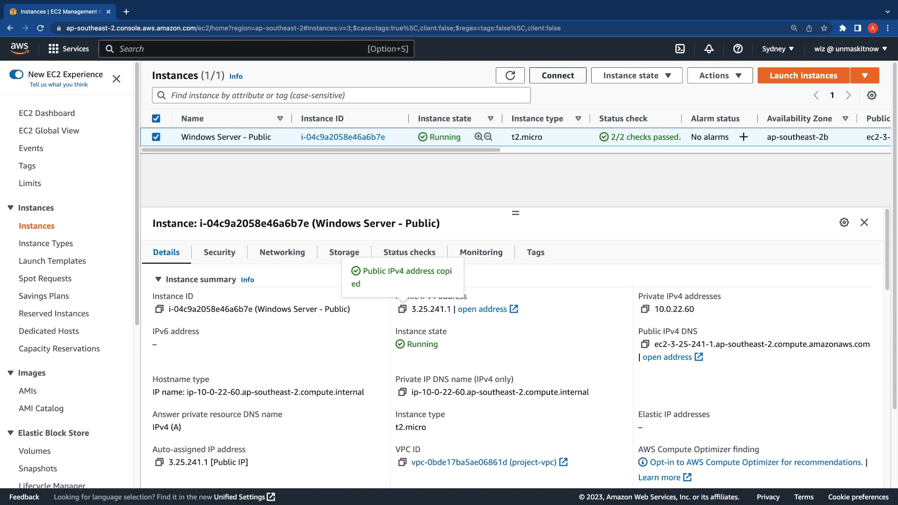
Step: In the EC2 console, open the password retrieval page from the RDP client connection options of Windows Server - Public
{"action": "left_click", "coordinate": [557, 75]}
{"action": "left_click", "coordinate": [179, 170]}
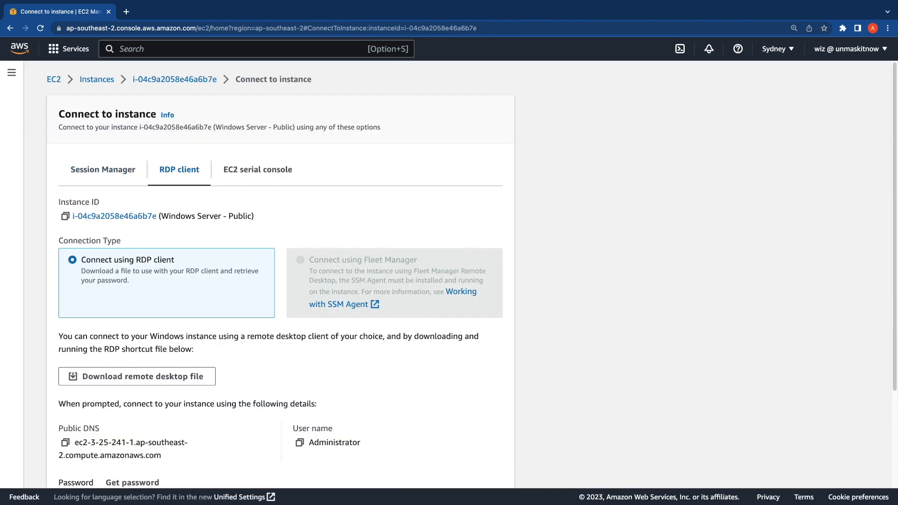
{"action": "scroll", "coordinate": [280, 281], "scroll_direction": "down", "scroll_amount": 3}
{"action": "left_click", "coordinate": [133, 359]}
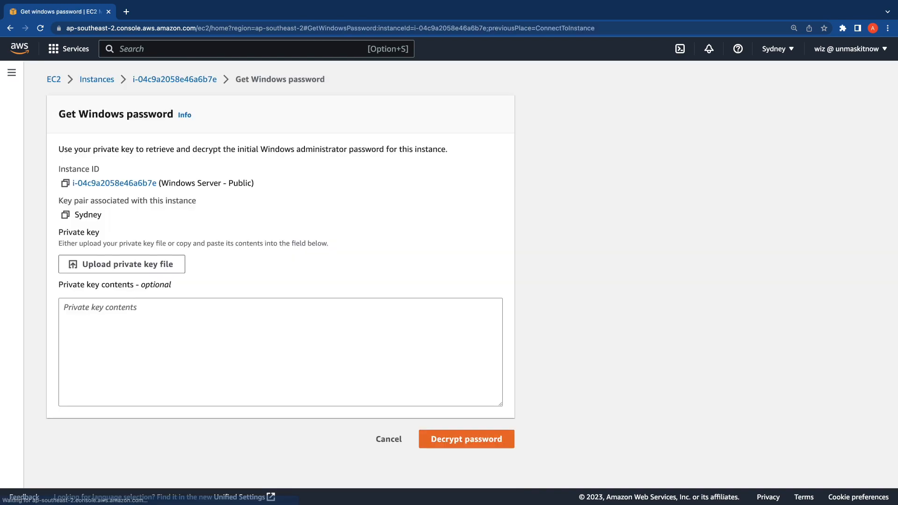
Step: Decrypt the Windows administrator password with the private key file Sydney.pem and copy the password
{"action": "left_click", "coordinate": [122, 265]}
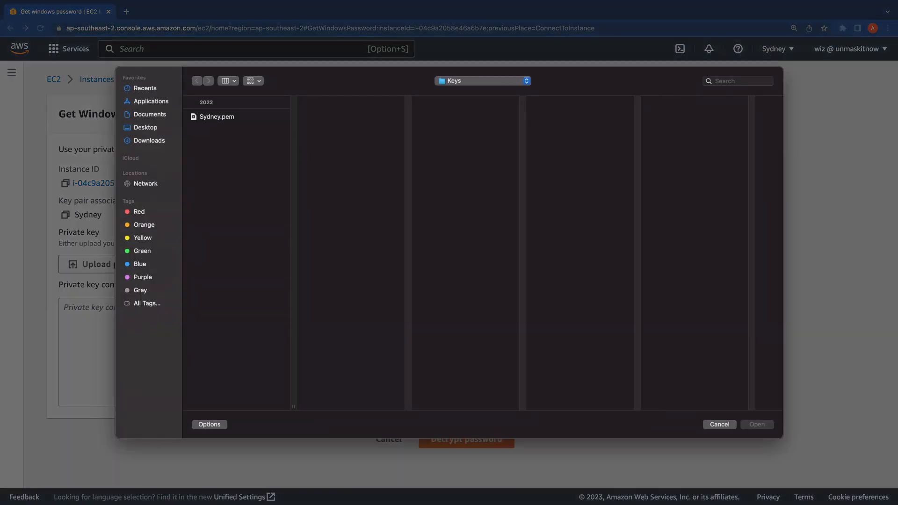
{"action": "left_click", "coordinate": [217, 117]}
{"action": "key", "text": "Return"}
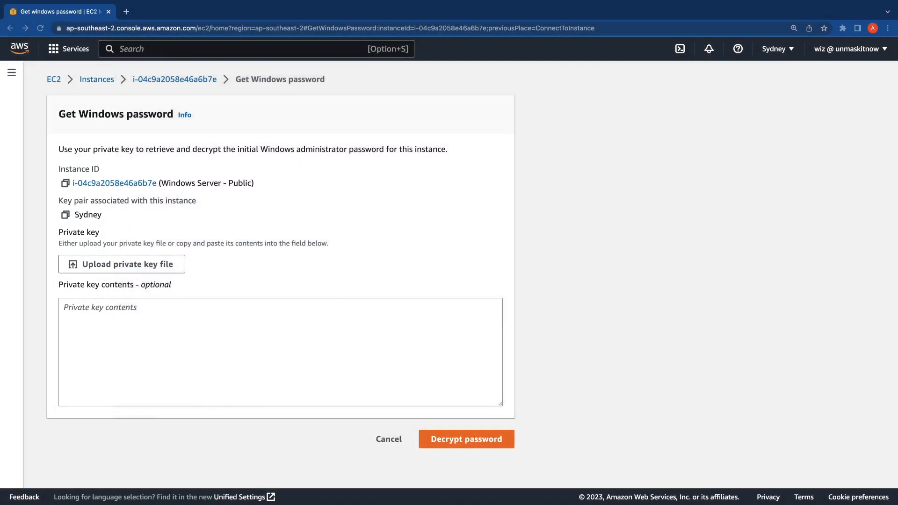
{"action": "left_click", "coordinate": [466, 468]}
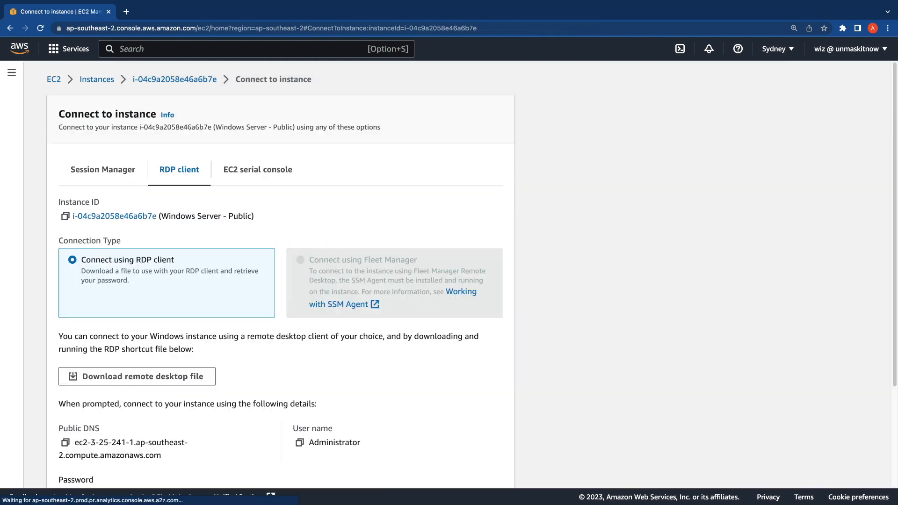
{"action": "scroll", "coordinate": [280, 275], "scroll_direction": "down", "scroll_amount": 3}
{"action": "left_click", "coordinate": [65, 361]}
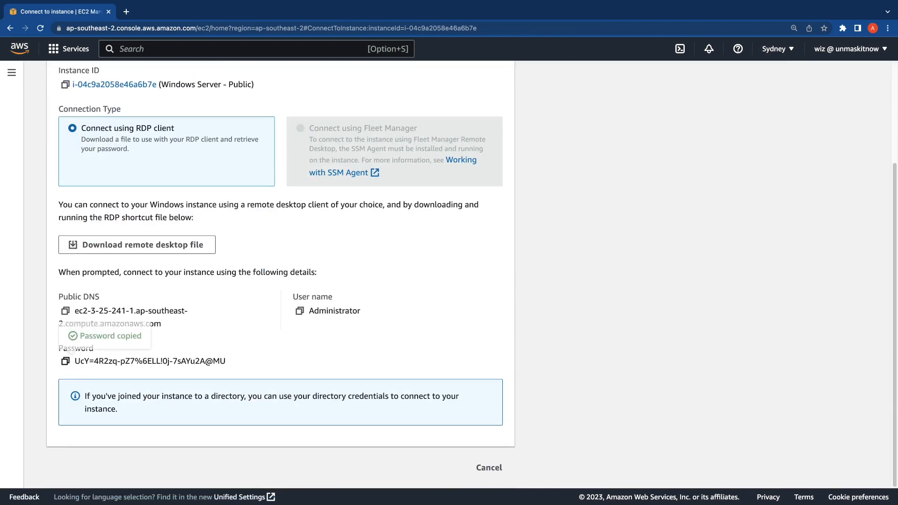
Step: Save the PC entry in Microsoft Remote Desktop and connect to Windows Server - Public as Administrator, entering the account password
{"action": "key", "text": "ctrl+Left"}
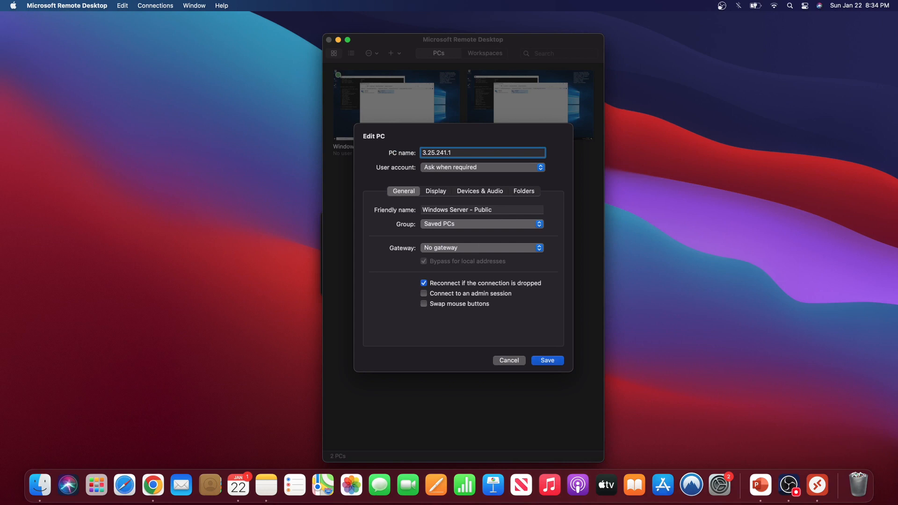
{"action": "left_click", "coordinate": [548, 360]}
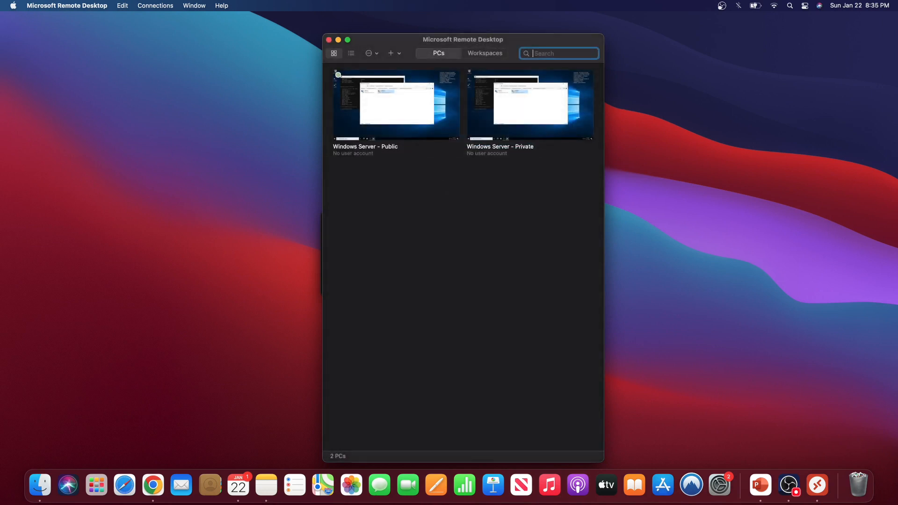
{"action": "double_click", "coordinate": [396, 105]}
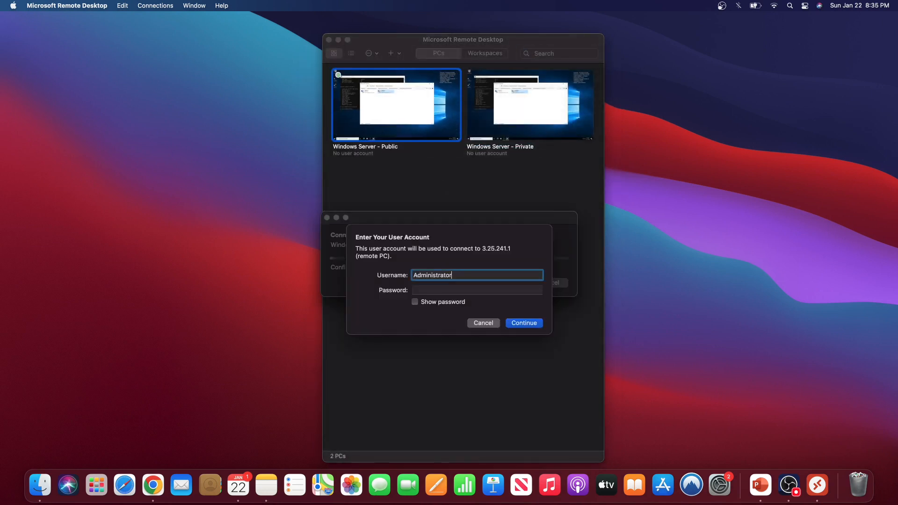
{"action": "key", "text": "Tab"}
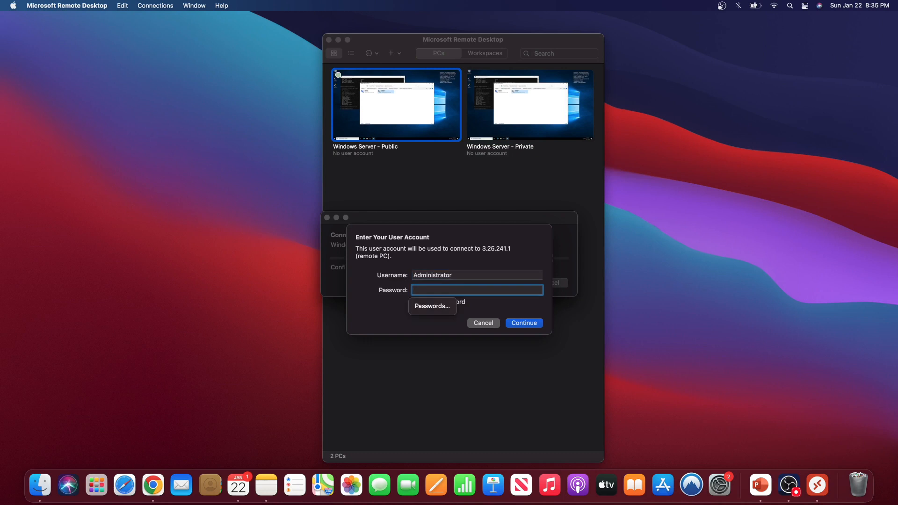
{"action": "key", "text": "super+v"}
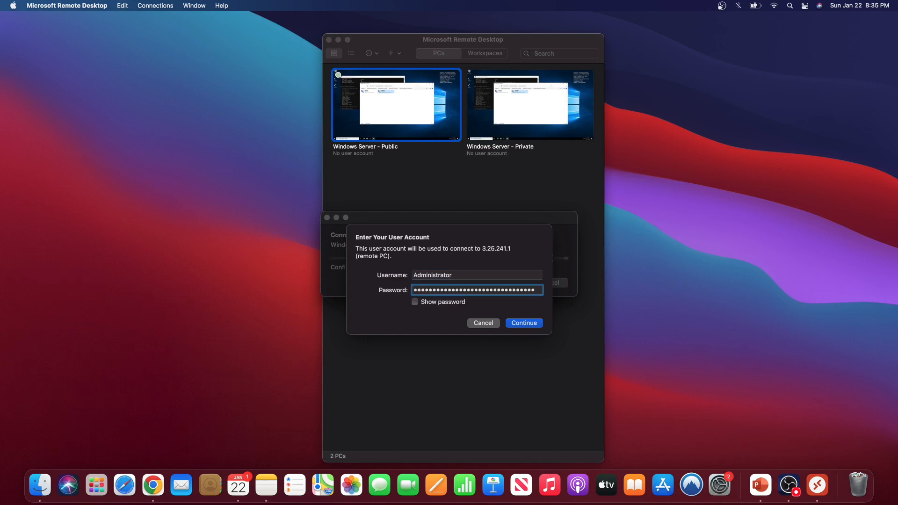
{"action": "key", "text": "Return"}
{"action": "key", "text": "Return"}
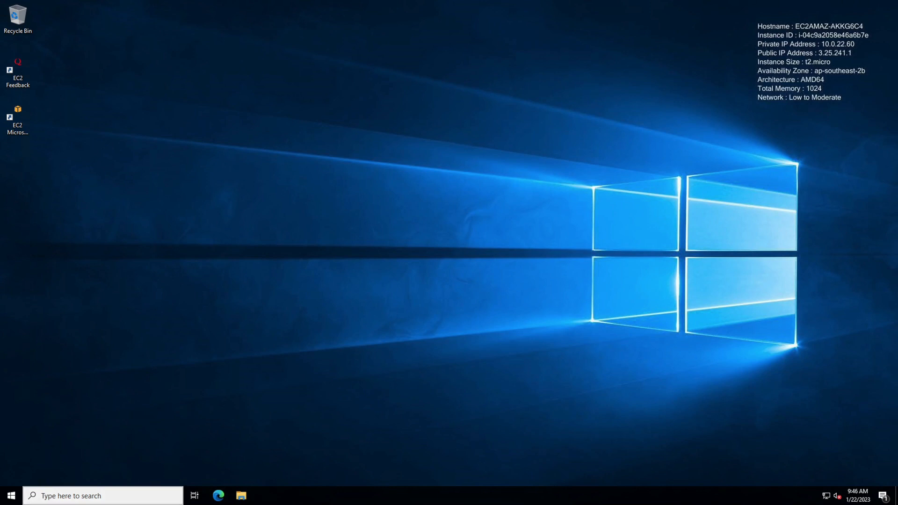
Step: Search for regedit on the remote server and launch the Registry Editor
{"action": "left_click", "coordinate": [103, 496]}
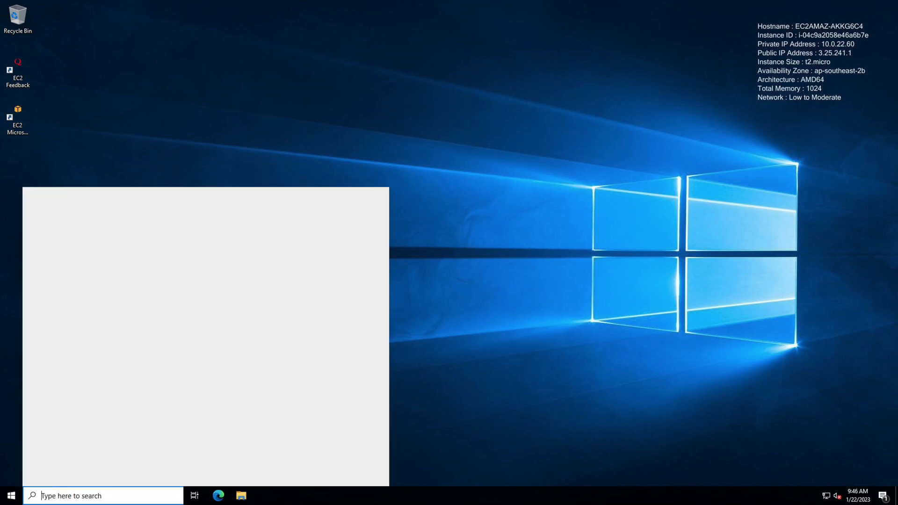
{"action": "type", "text": "regedit"}
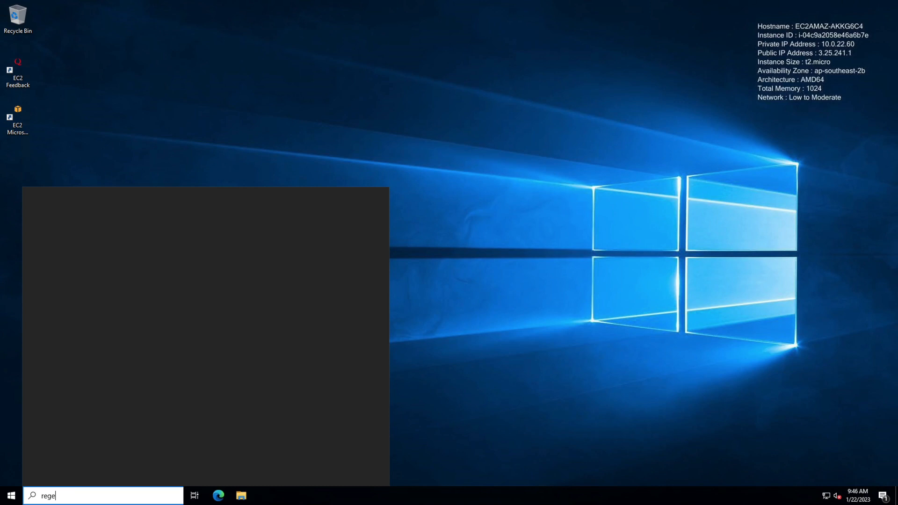
{"action": "key", "text": "Return"}
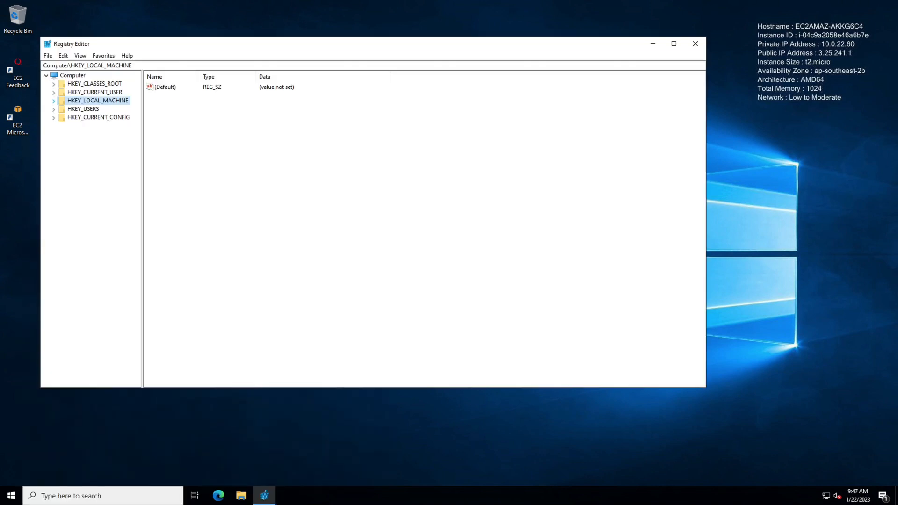
Step: Navigate the registry to HKEY_LOCAL_MACHINE\SOFTWARE\Microsoft\Windows
{"action": "key", "text": "Right"}
{"action": "left_click", "coordinate": [61, 143]}
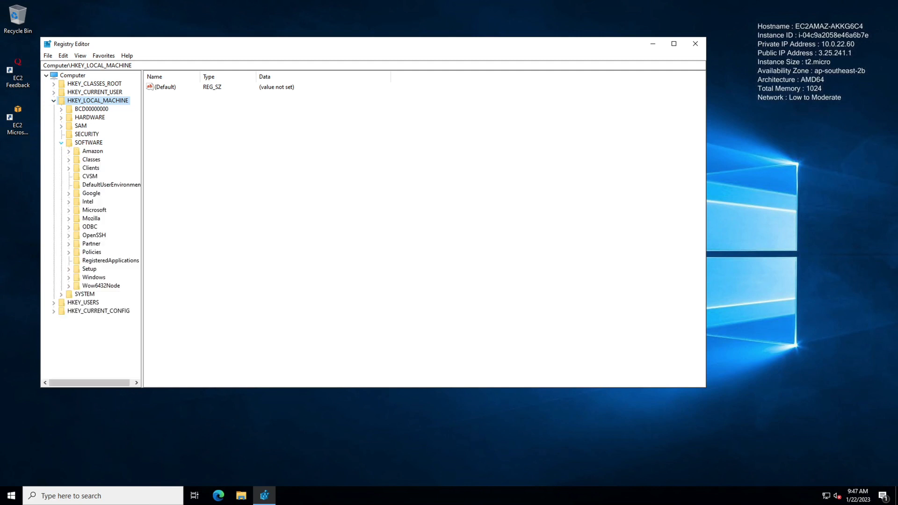
{"action": "left_click", "coordinate": [68, 210]}
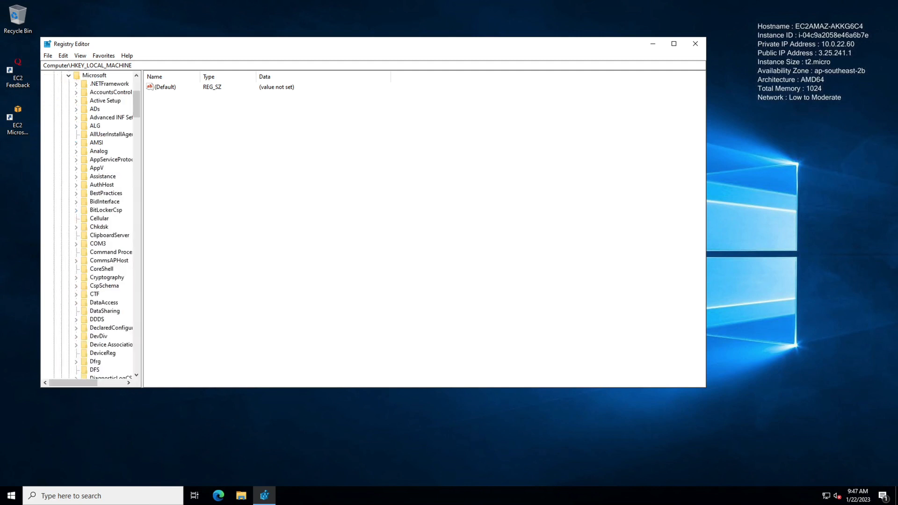
{"action": "left_click", "coordinate": [99, 219]}
{"action": "type", "text": "win"}
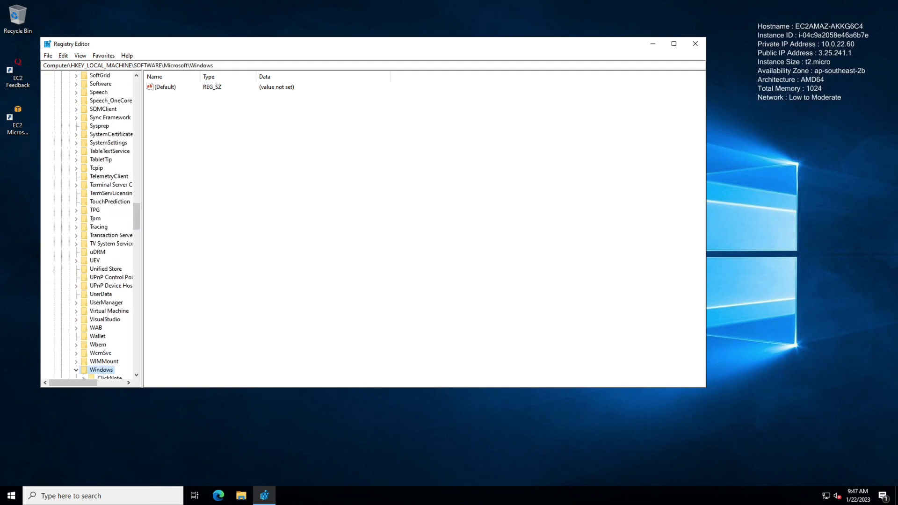
Step: Expand the Windows key and its CurrentVersion subkey to list the keys inside
{"action": "left_click", "coordinate": [136, 375]}
{"action": "left_click", "coordinate": [136, 375]}
{"action": "left_click", "coordinate": [136, 375]}
{"action": "left_click", "coordinate": [136, 375]}
{"action": "left_click", "coordinate": [113, 353]}
{"action": "left_click", "coordinate": [136, 375]}
{"action": "left_click", "coordinate": [136, 375]}
{"action": "left_click", "coordinate": [136, 375]}
{"action": "left_click", "coordinate": [136, 374]}
{"action": "left_click", "coordinate": [136, 375]}
{"action": "left_click", "coordinate": [118, 336]}
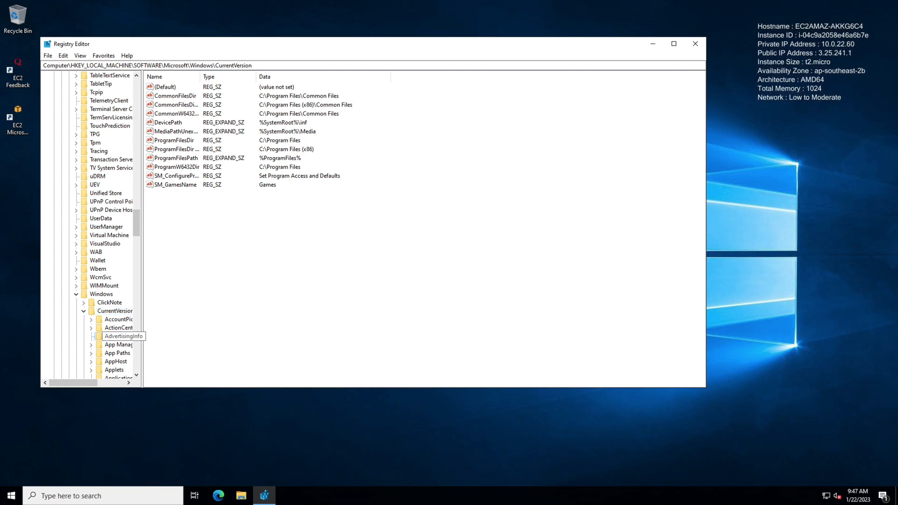
Step: Widen the key tree and open the State key under CurrentVersion\Setup to view the ImageState value
{"action": "type", "text": "set"}
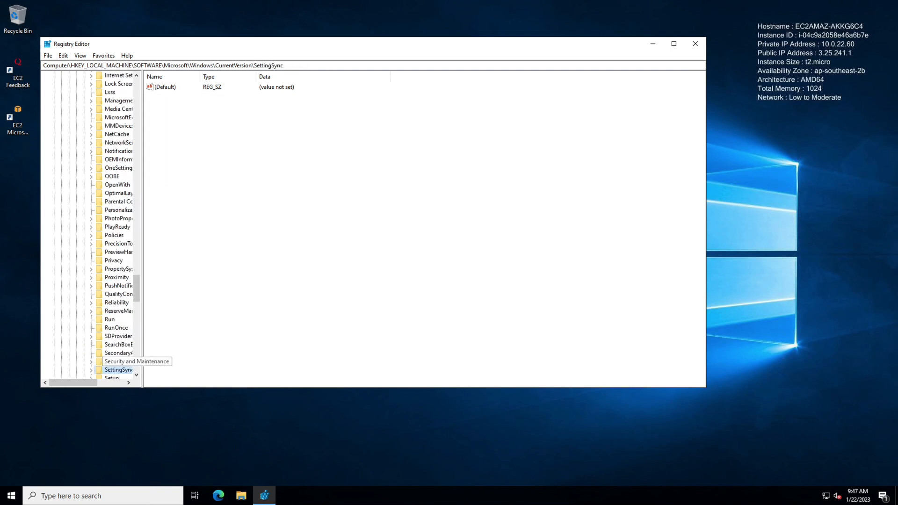
{"action": "left_click_drag", "start_coordinate": [142, 280], "coordinate": [218, 281]}
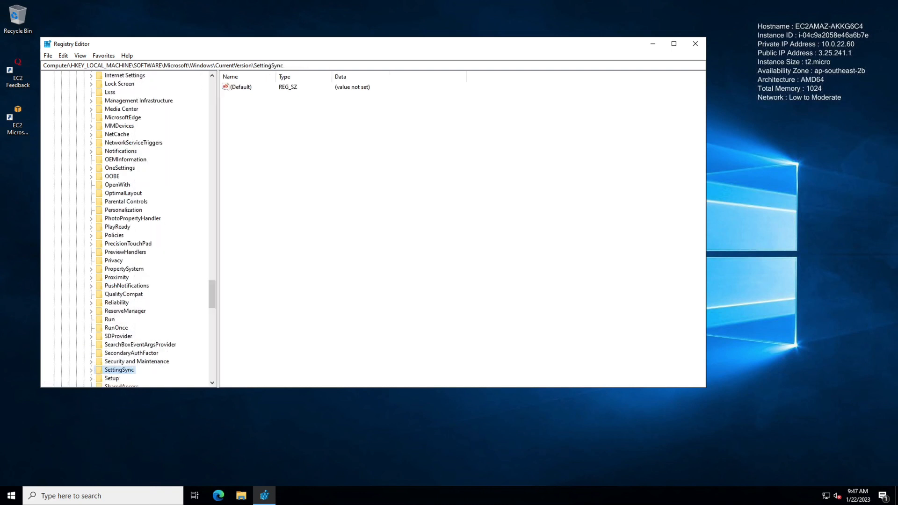
{"action": "scroll", "coordinate": [153, 230], "scroll_direction": "down", "scroll_amount": 1}
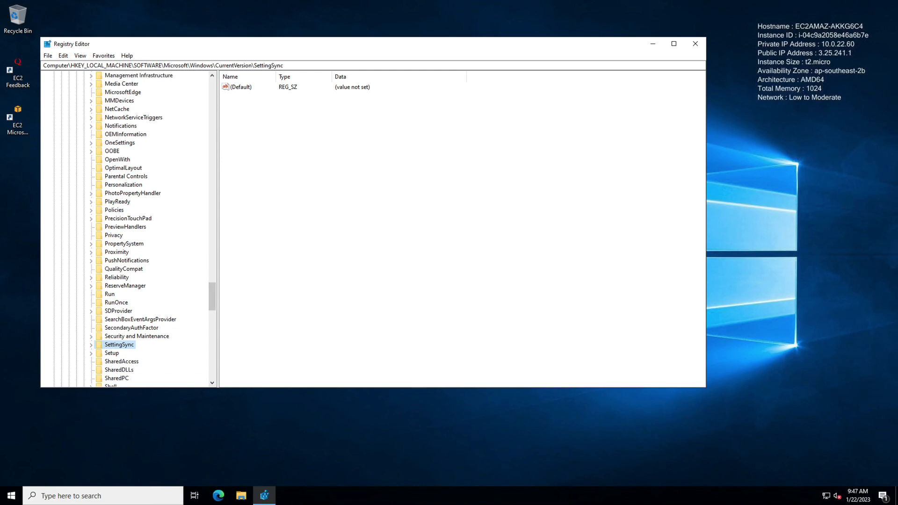
{"action": "left_click", "coordinate": [91, 353]}
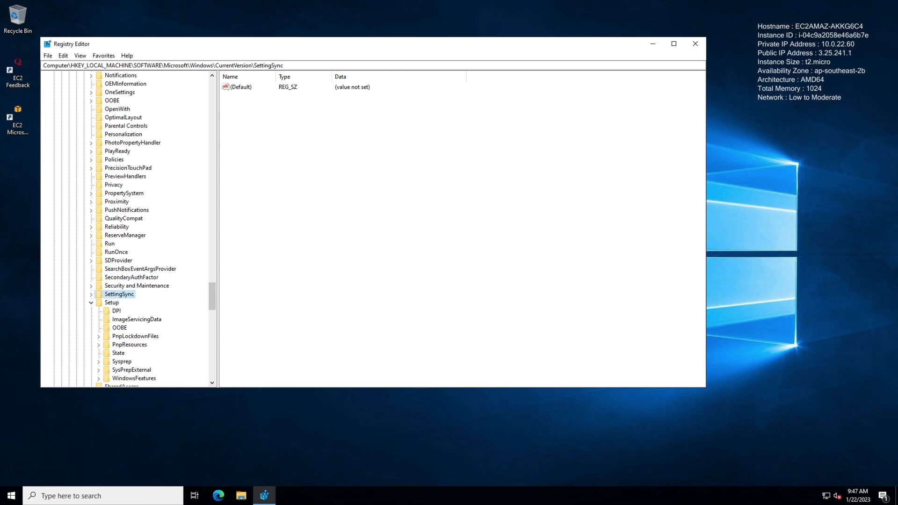
{"action": "left_click", "coordinate": [119, 353]}
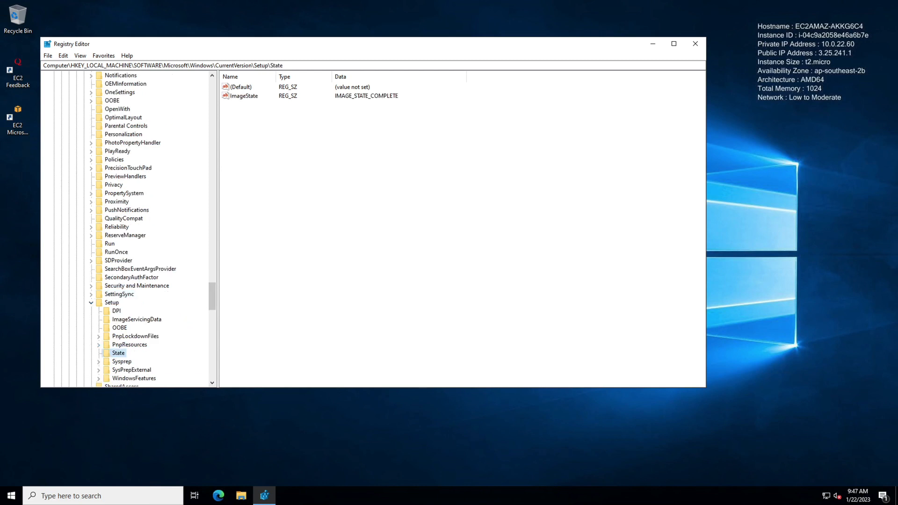